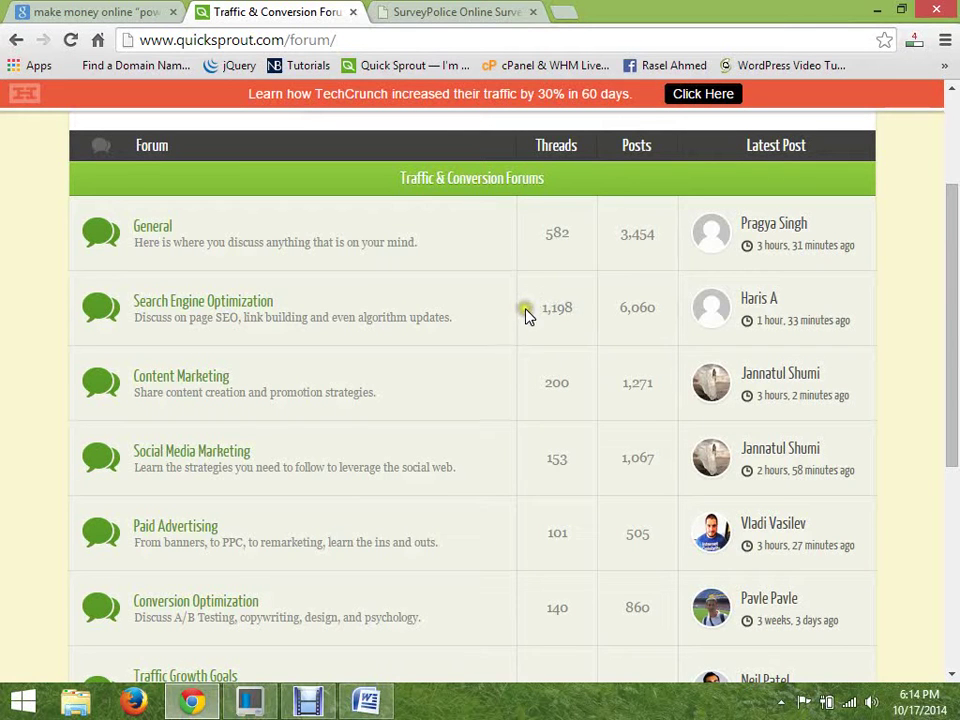
Open the Search Engine Optimization forum category and look through its thread list
{"action": "left_click", "coordinate": [955, 255]}
{"action": "mouse_move", "coordinate": [955, 255]}
{"action": "left_mouse_down"}
{"action": "mouse_move", "coordinate": [953, 293]}
{"action": "mouse_move", "coordinate": [955, 254]}
{"action": "left_mouse_up"}
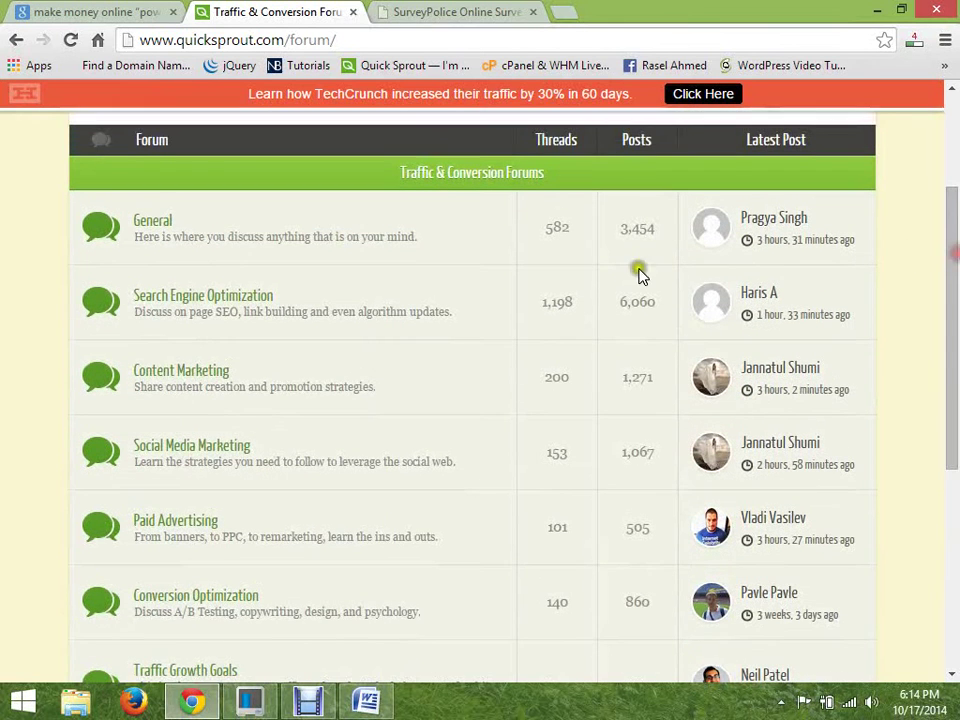
{"action": "left_click", "coordinate": [228, 297]}
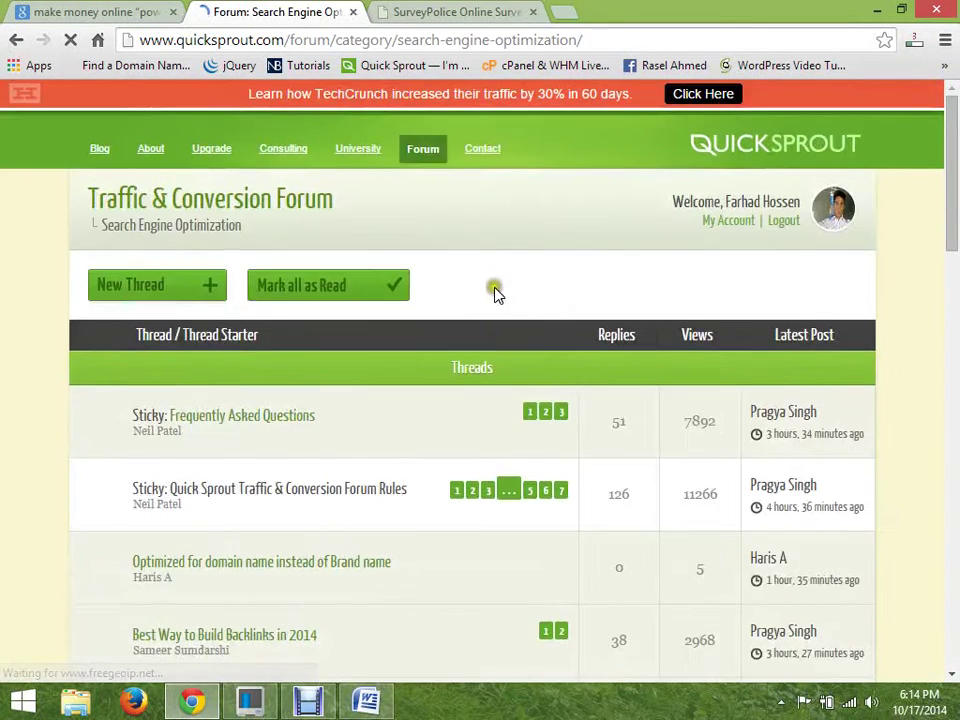
{"action": "left_click_drag", "start_coordinate": [955, 222], "coordinate": [955, 252]}
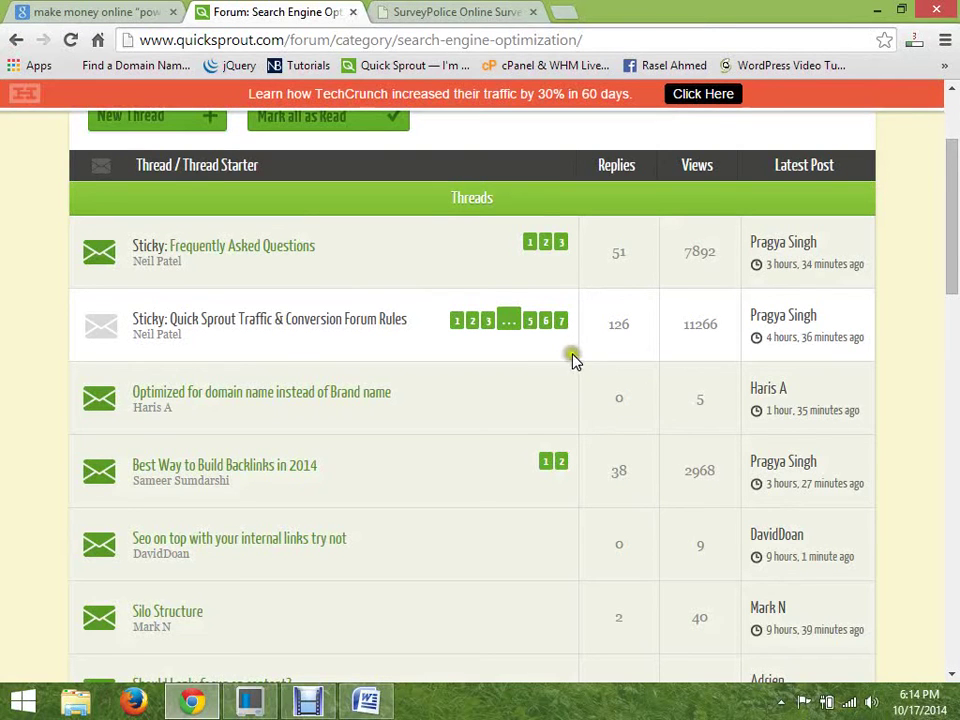
{"action": "scroll", "coordinate": [955, 228], "scroll_direction": "up", "scroll_amount": 2}
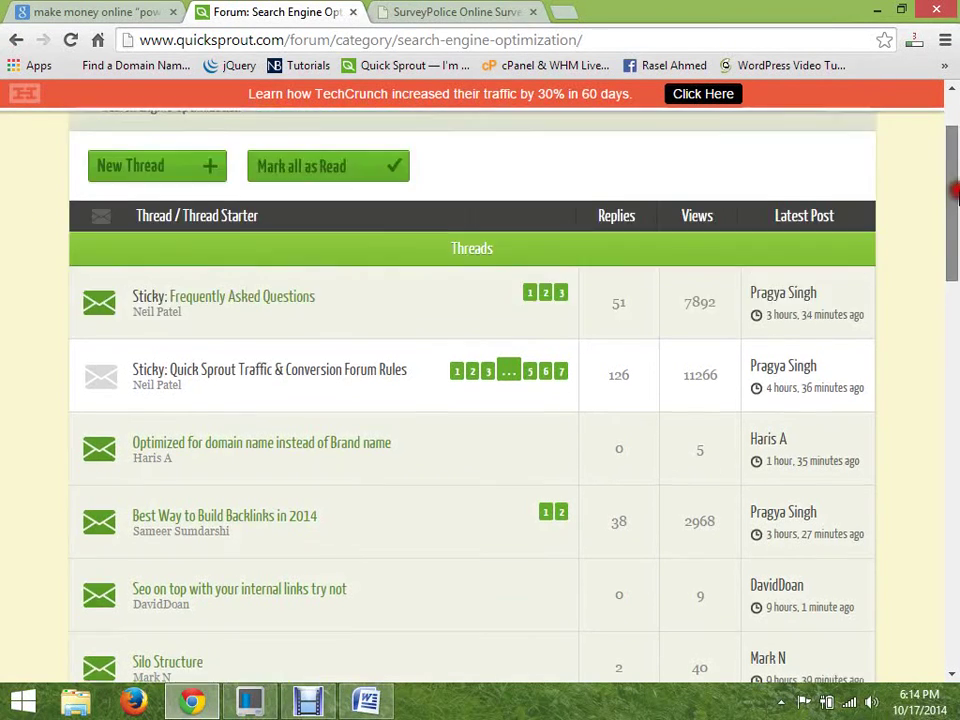
{"action": "scroll", "coordinate": [955, 228], "scroll_direction": "down", "scroll_amount": 3}
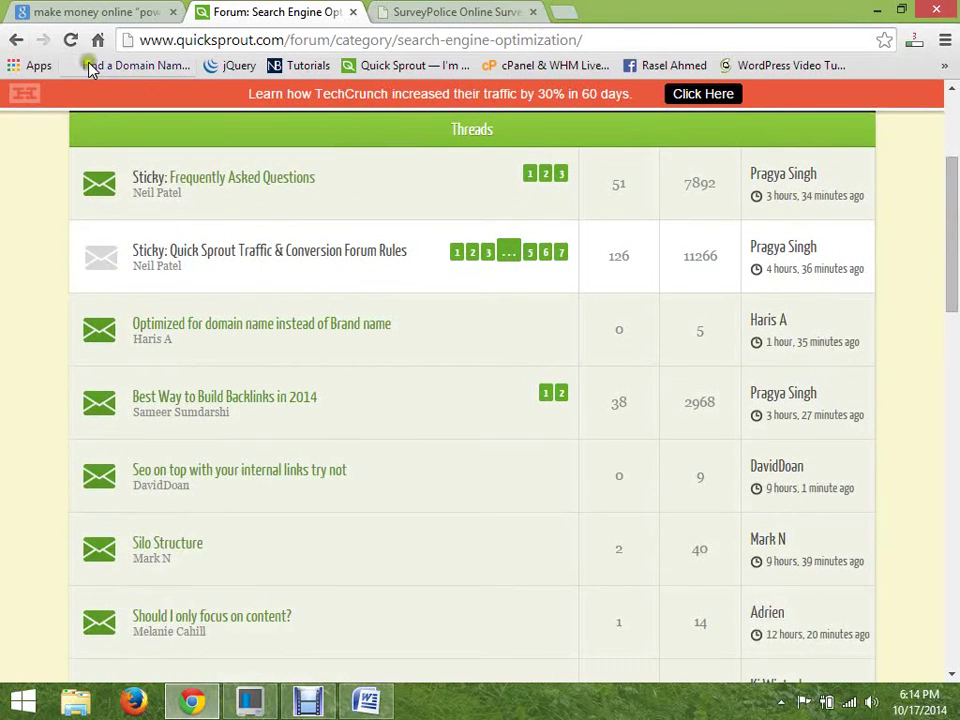
Return to the forum index and open the Affiliate Marketing category
{"action": "left_click", "coordinate": [12, 40]}
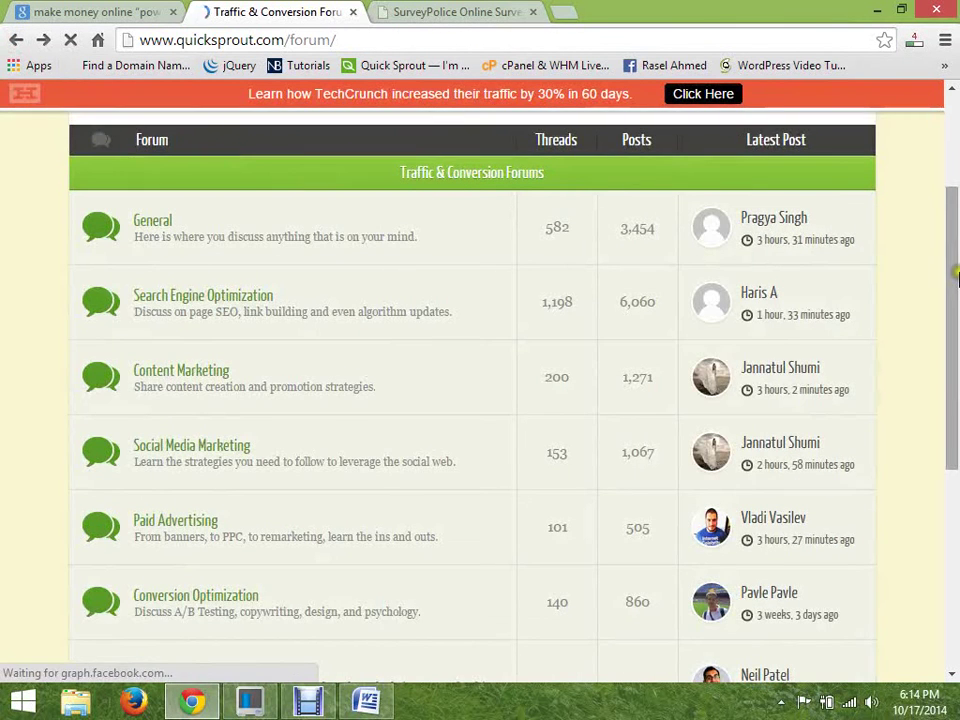
{"action": "left_click_drag", "start_coordinate": [955, 268], "coordinate": [955, 417]}
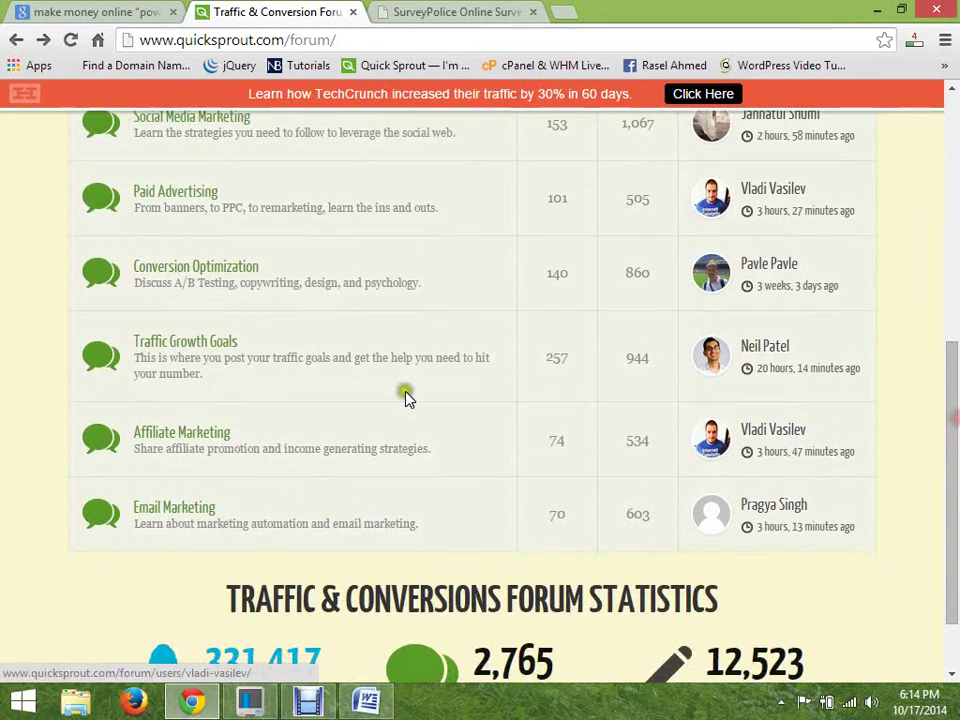
{"action": "left_click", "coordinate": [193, 438]}
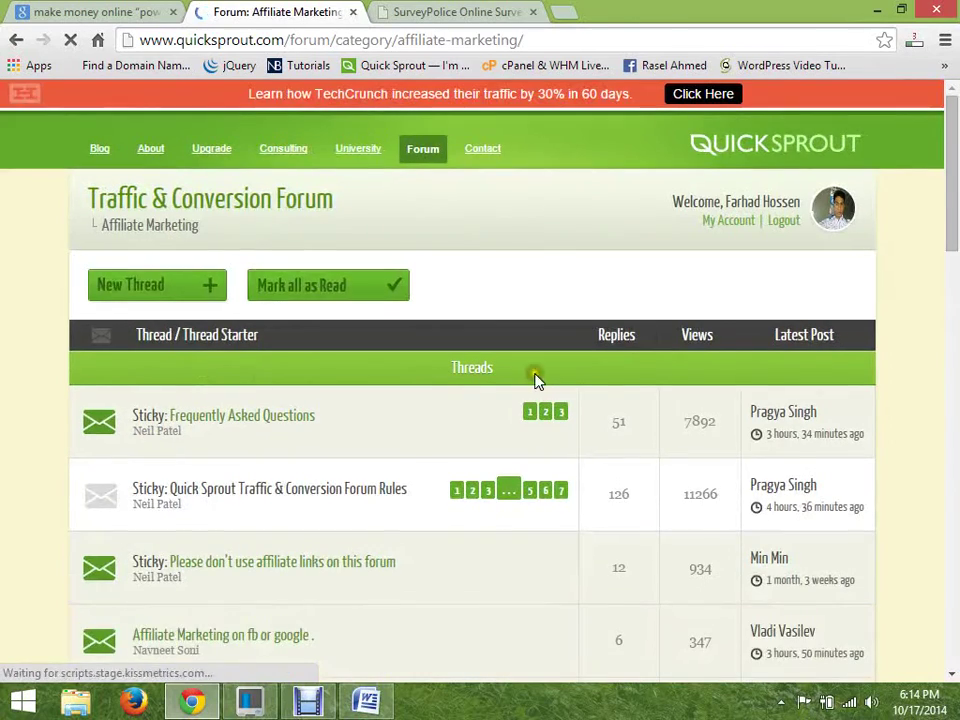
{"action": "mouse_move", "coordinate": [950, 210]}
{"action": "left_mouse_down"}
{"action": "mouse_move", "coordinate": [955, 591]}
{"action": "mouse_move", "coordinate": [956, 222]}
{"action": "left_mouse_up"}
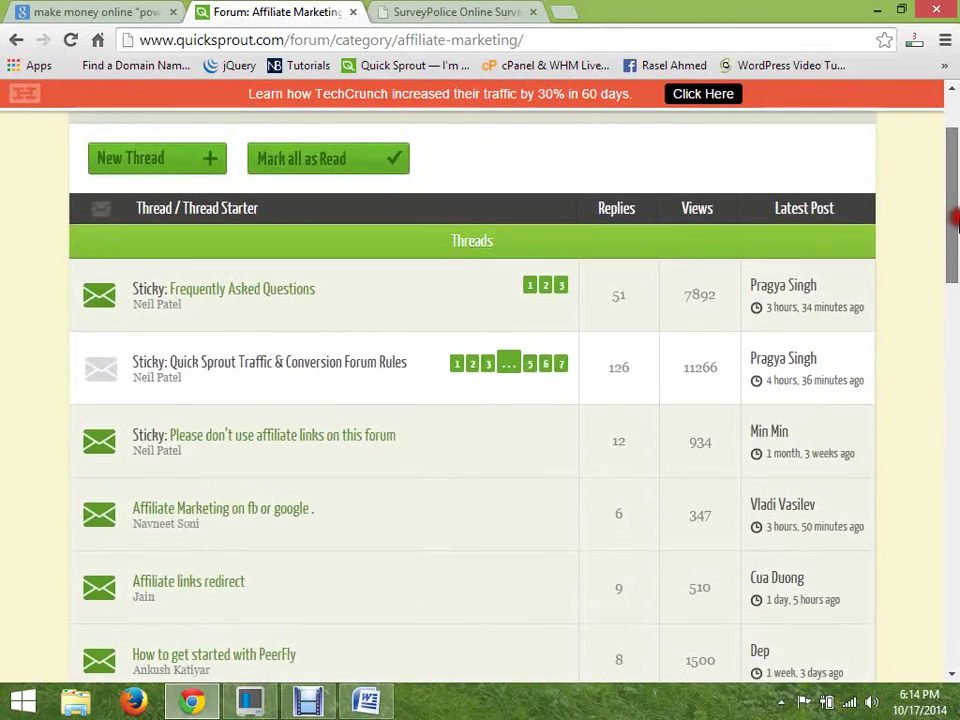
Start a new thread in Affiliate Marketing with the title "What is the best way of make money online?"
{"action": "left_click", "coordinate": [145, 155]}
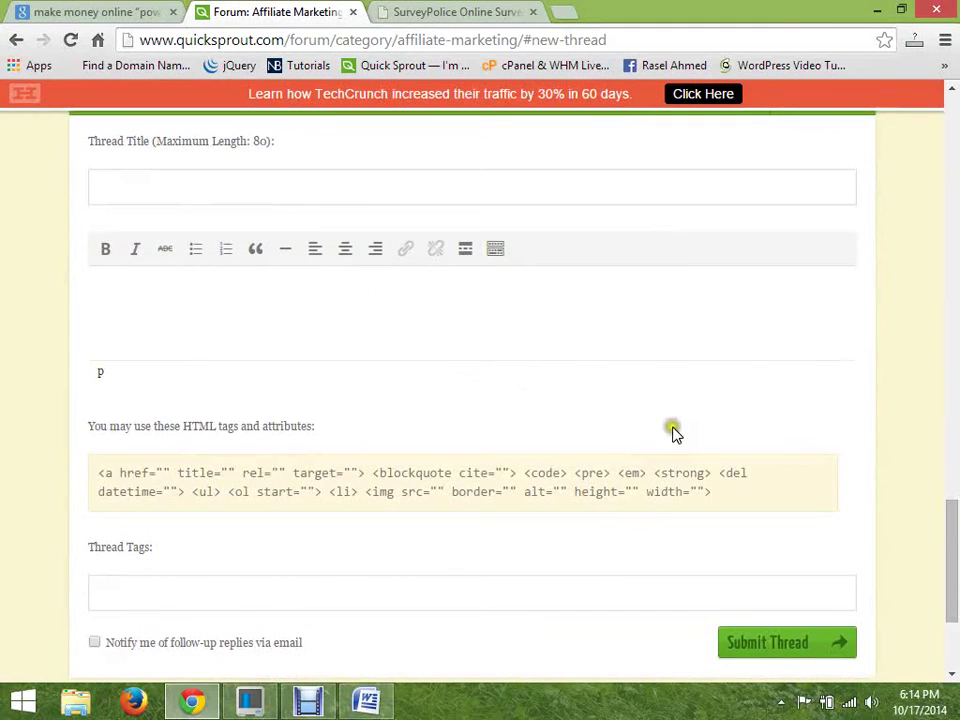
{"action": "left_click_drag", "start_coordinate": [953, 546], "coordinate": [955, 438]}
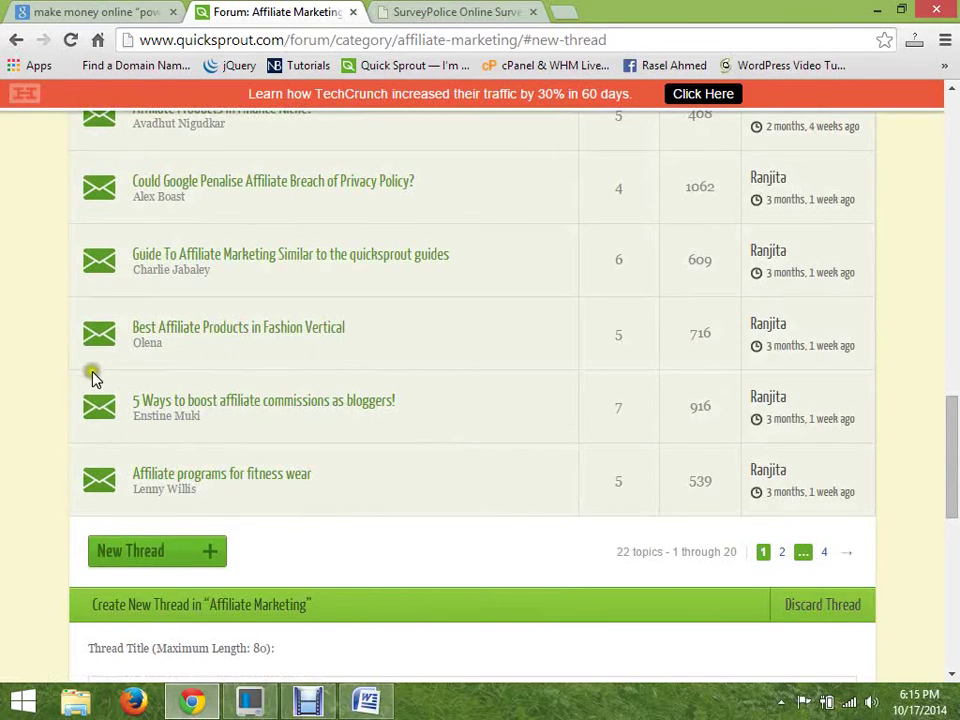
{"action": "mouse_move", "coordinate": [945, 476]}
{"action": "left_mouse_down"}
{"action": "mouse_move", "coordinate": [950, 470]}
{"action": "mouse_move", "coordinate": [955, 497]}
{"action": "left_mouse_up"}
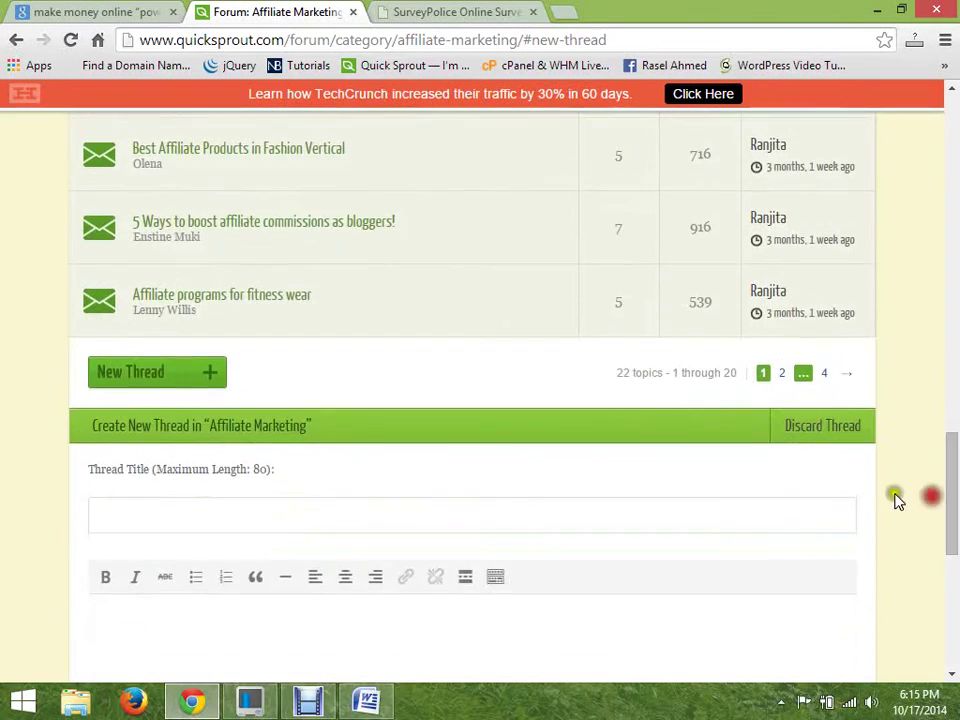
{"action": "left_click", "coordinate": [356, 519]}
{"action": "left_click", "coordinate": [294, 627]}
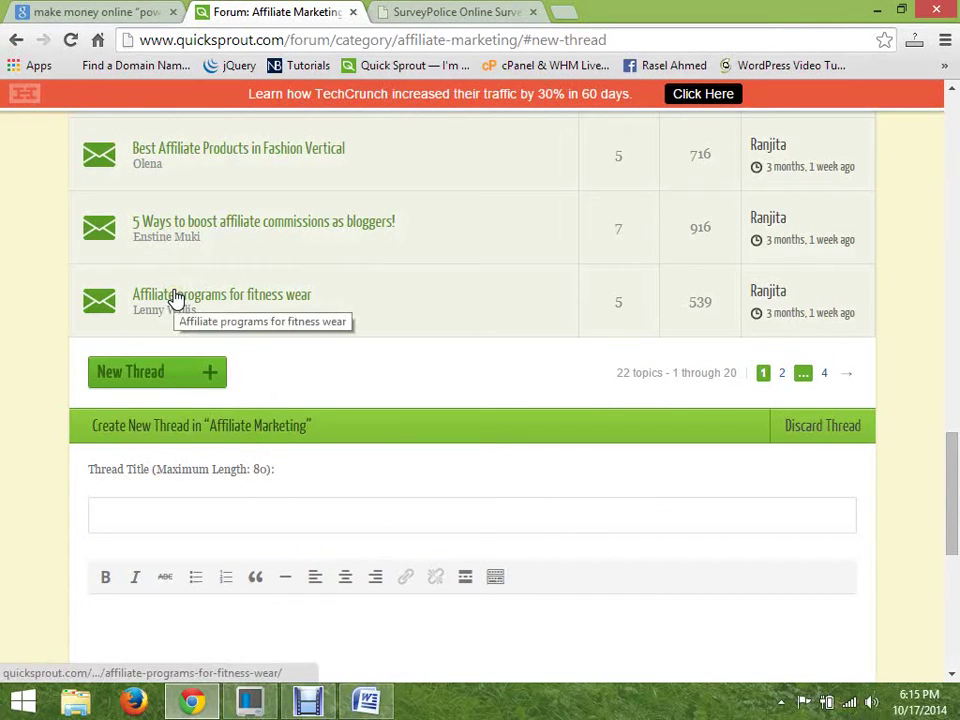
{"action": "left_click", "coordinate": [361, 525]}
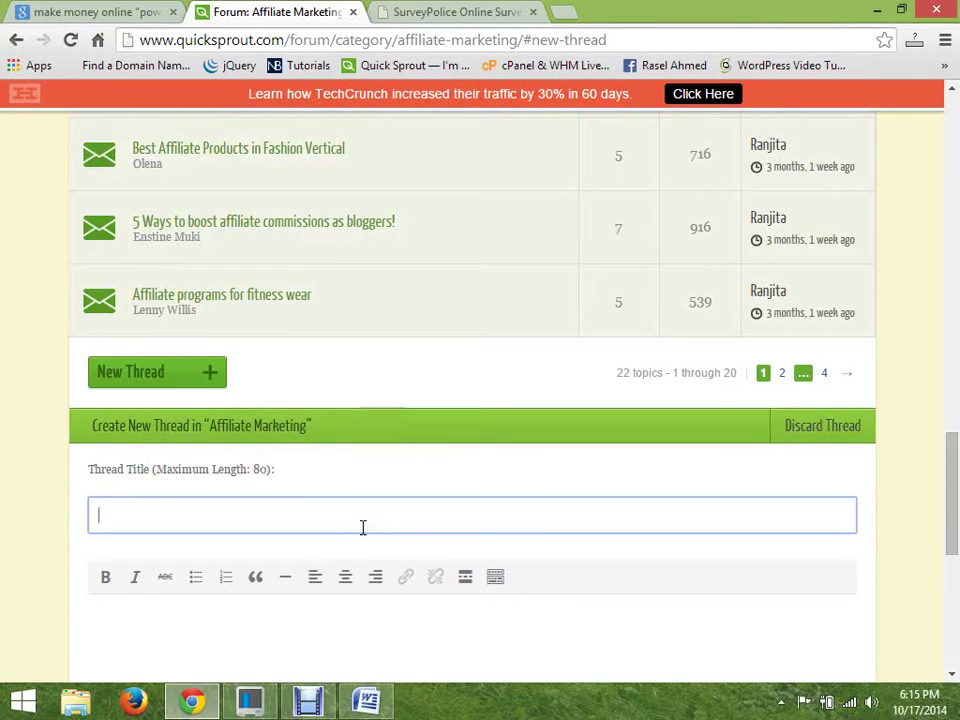
{"action": "type", "text": "How "}
{"action": "type", "text": "W"}
{"action": "type", "text": "hat is th"}
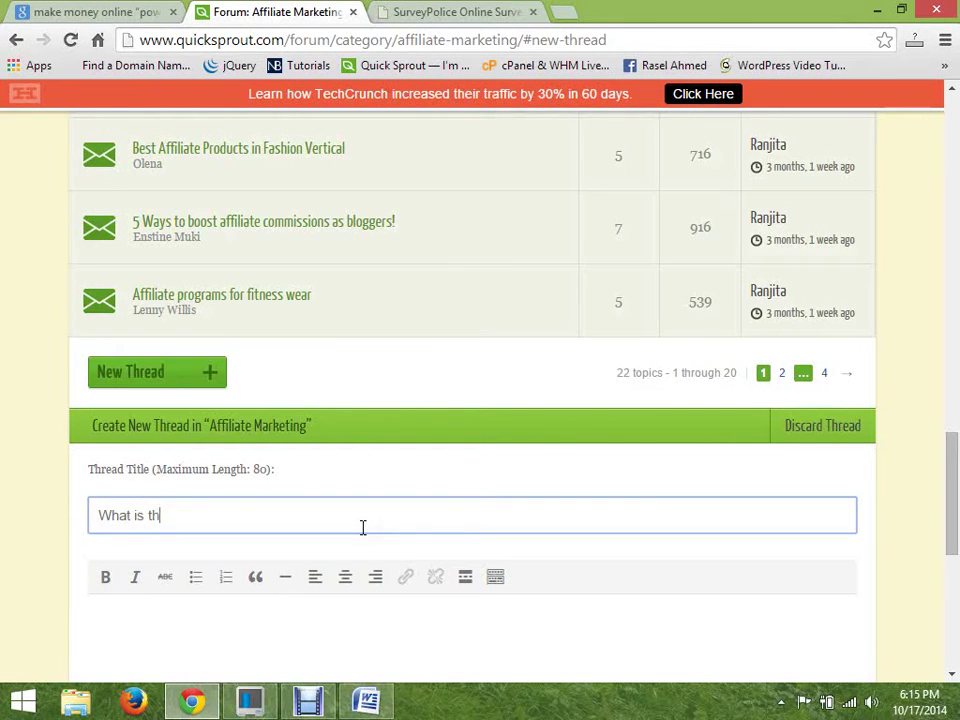
{"action": "type", "text": "e best way of make money online?"}
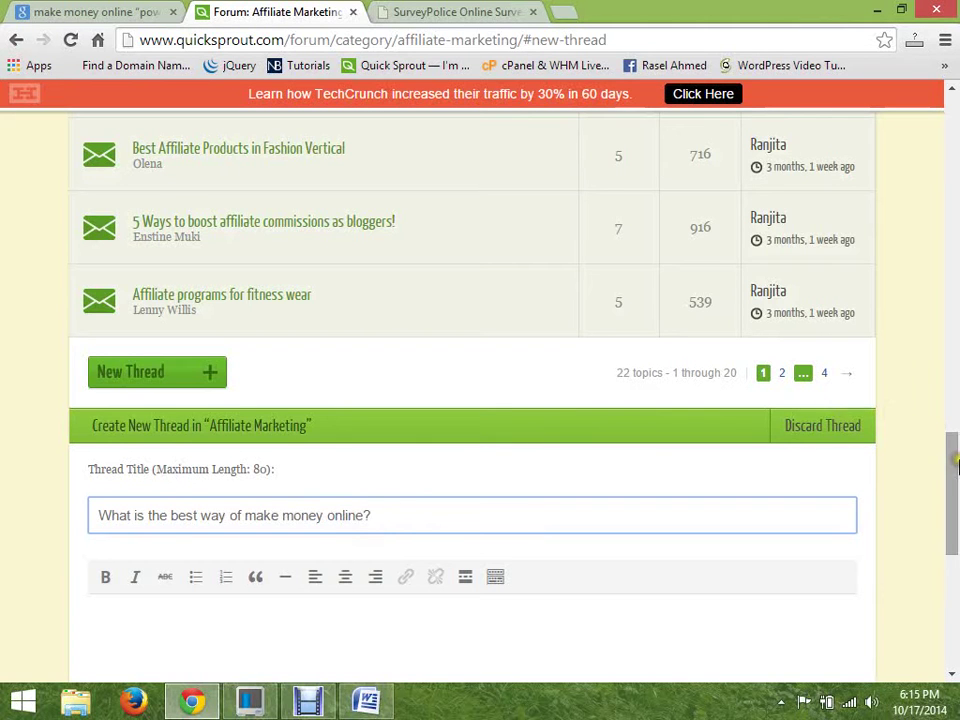
Begin the thread body with "I am a newbie in Affiliate Marketing section, but i am very experienced in online marketing i know seo, smm, sem, sem etc."
{"action": "scroll", "coordinate": [368, 320], "scroll_direction": "down", "scroll_amount": 2}
{"action": "left_click", "coordinate": [367, 432]}
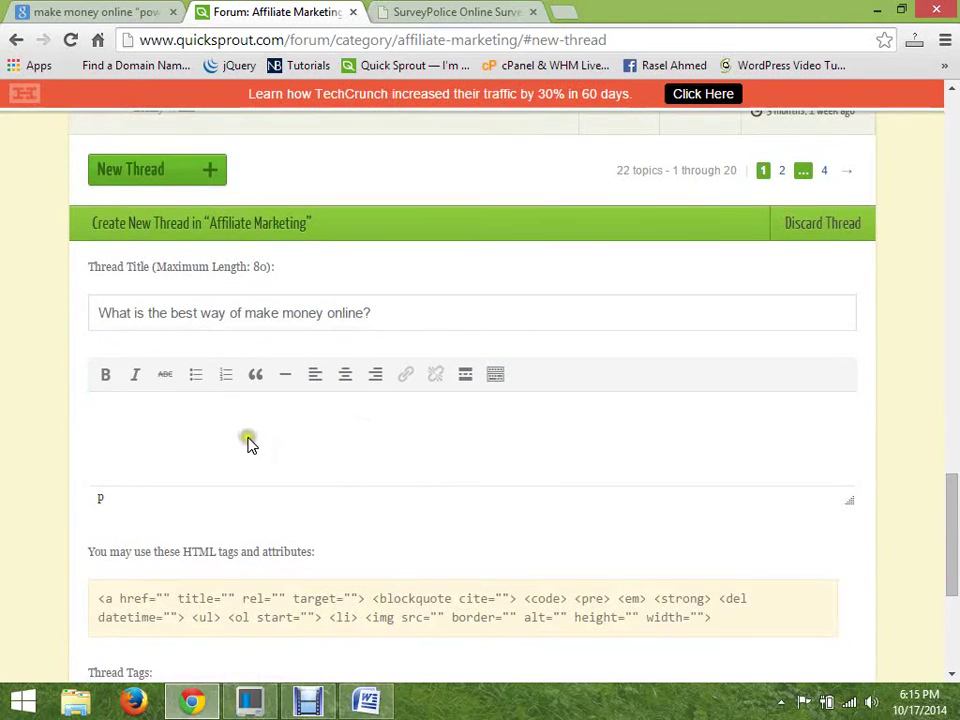
{"action": "left_click", "coordinate": [154, 411]}
{"action": "type", "text": "I am a new"}
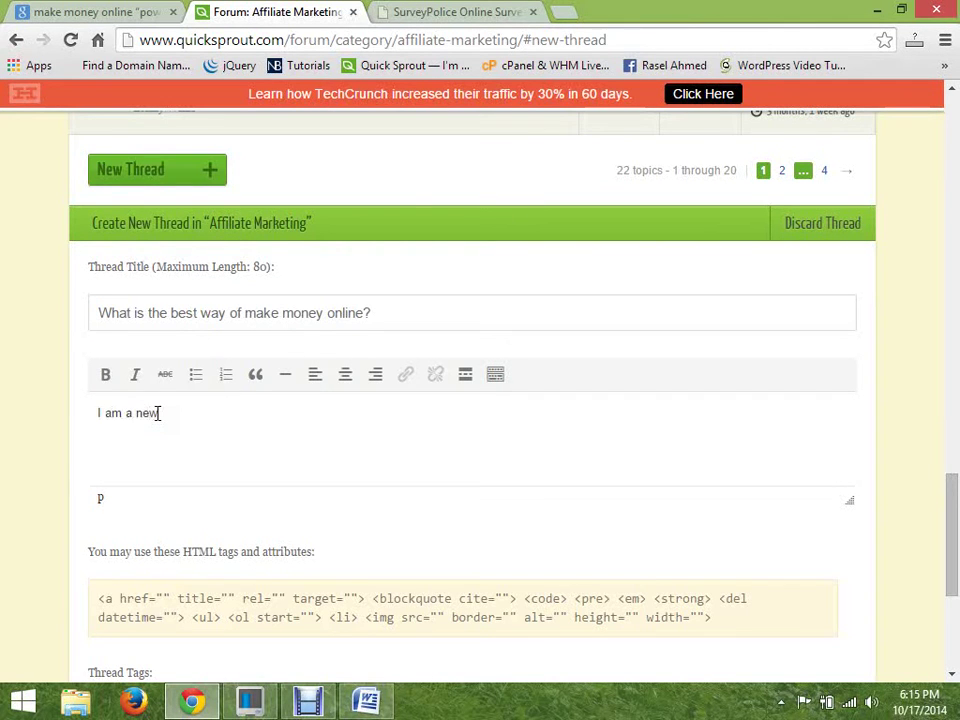
{"action": "type", "text": "biw"}
{"action": "key", "text": "BackSpace"}
{"action": "type", "text": "e"}
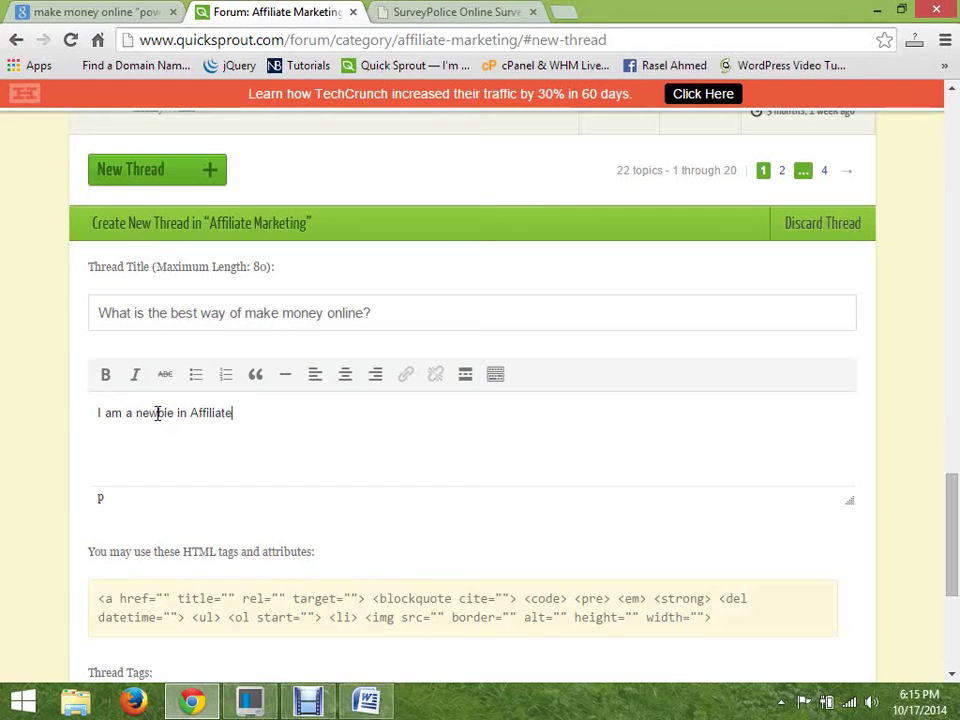
{"action": "type", "text": "in Affiliate Marketing section"}
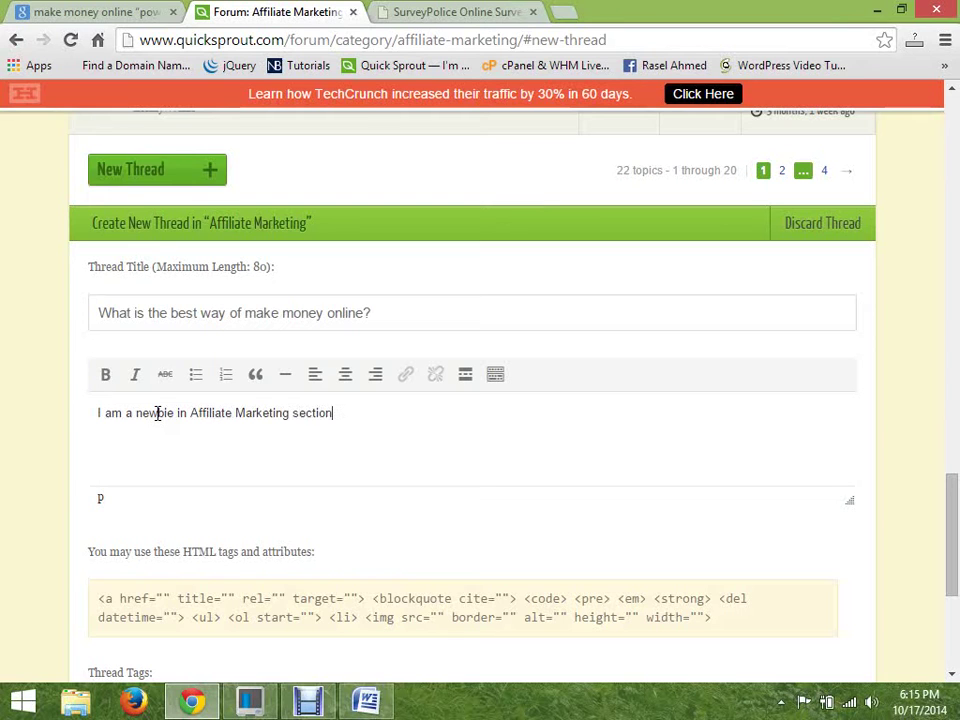
{"action": "type", "text": ", but i am very experienced in"}
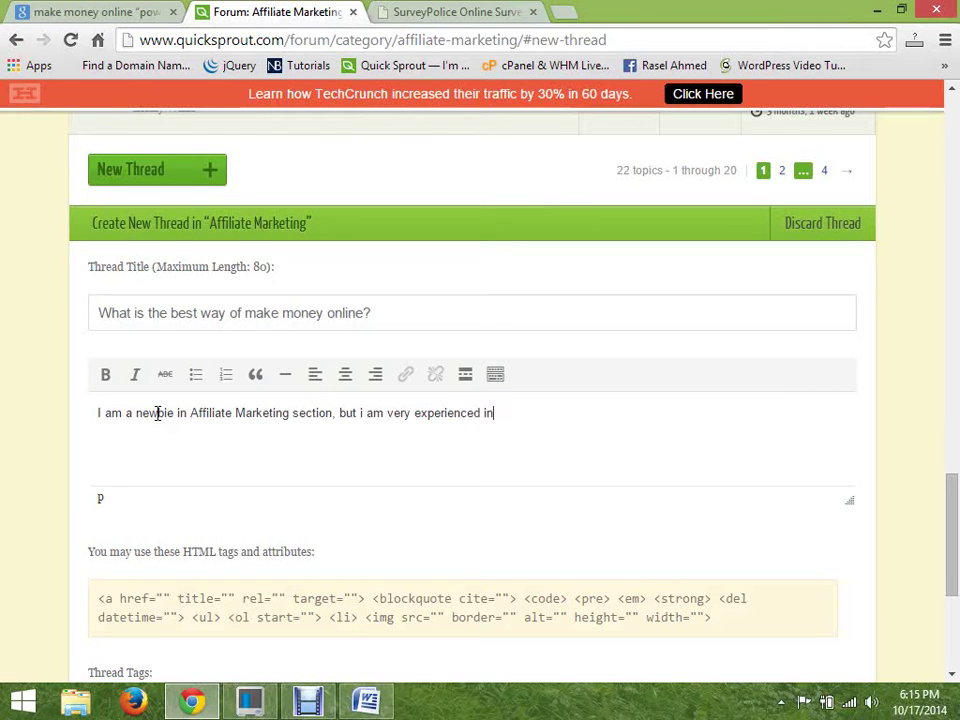
{"action": "type", "text": " online"}
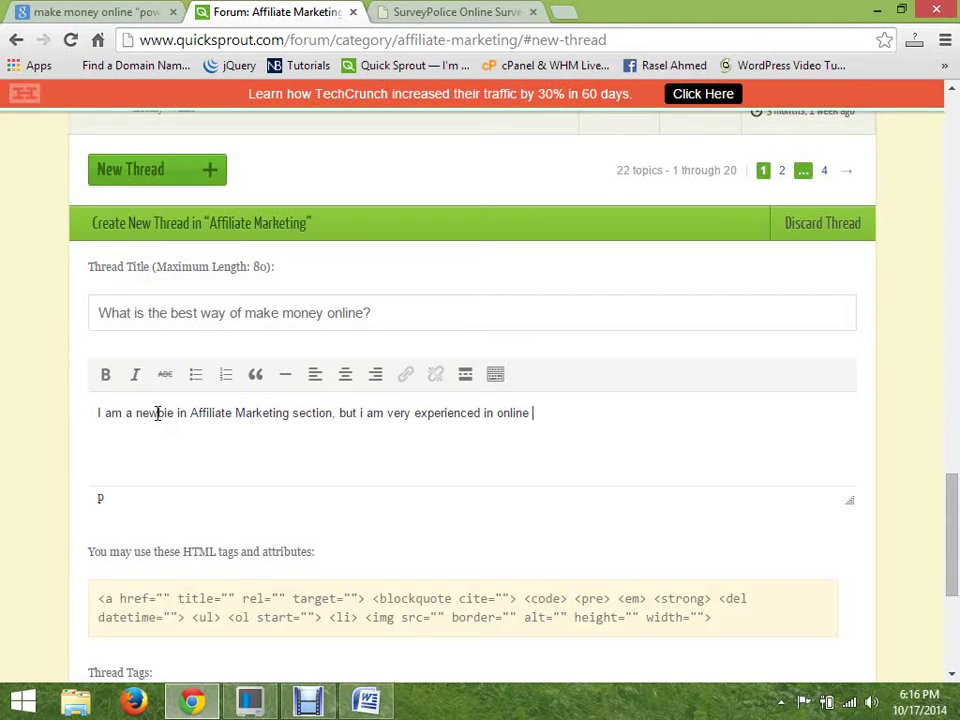
{"action": "type", "text": "marketing i know seo, smm."}
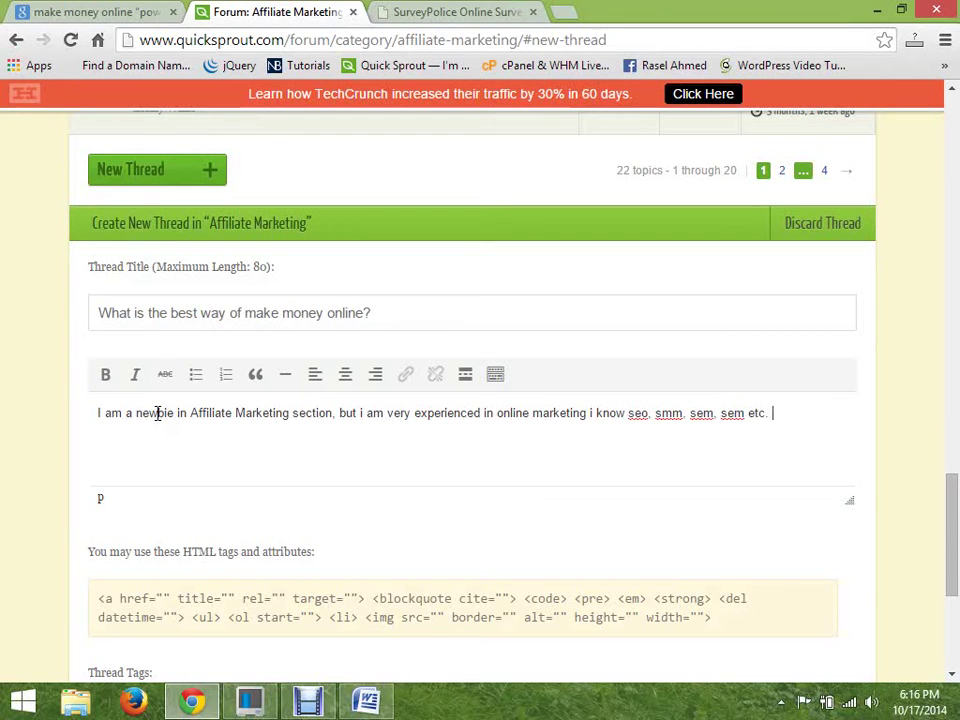
Append "so may i able to earn money from internet by affiliate marketing? so tell me details how to earn money via affiliate marketing?" and a blank line
{"action": "type", "text": "may i able to earn mo"}
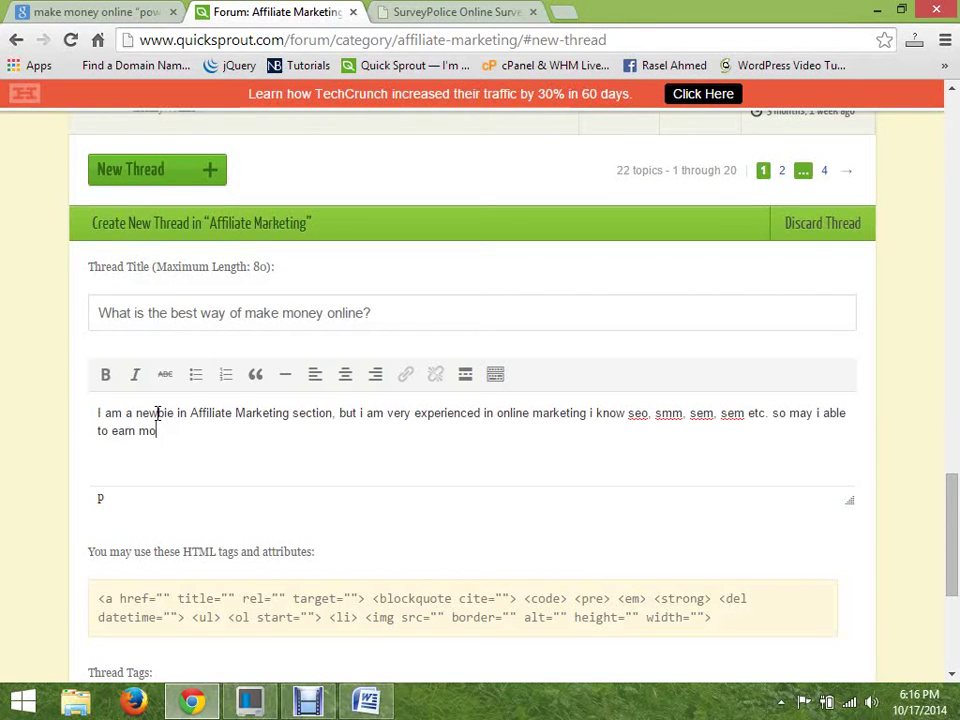
{"action": "type", "text": "ney from internet by affiliate marketing? so"}
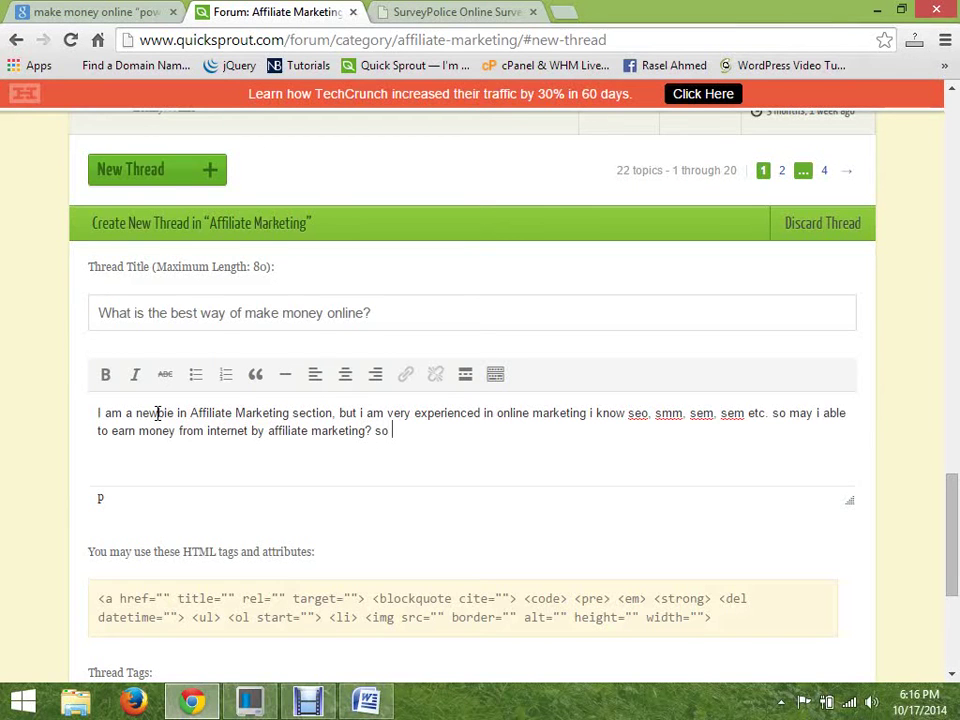
{"action": "type", "text": "me details how to earn money"}
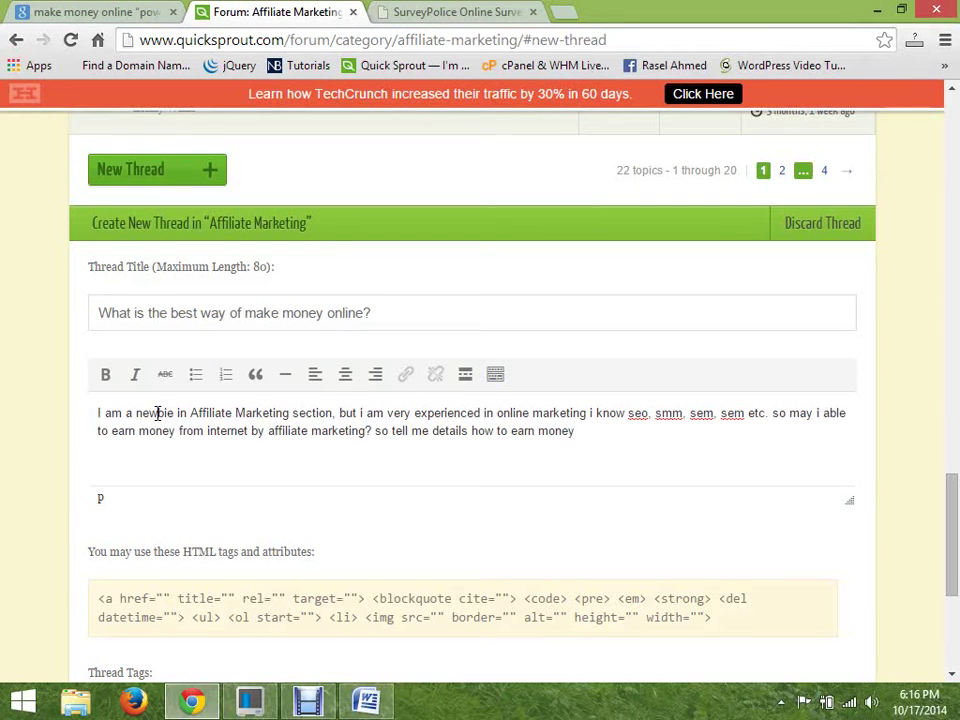
{"action": "type", "text": "via affilaite ma"}
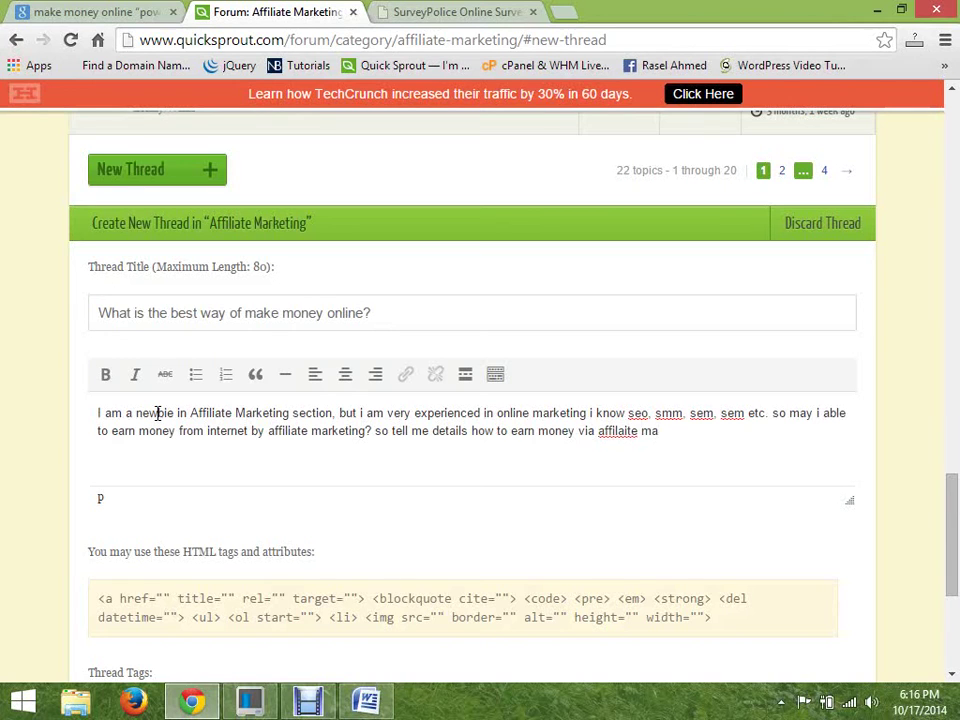
{"action": "type", "text": "rketing?"}
{"action": "right_click", "coordinate": [610, 431]}
{"action": "left_click", "coordinate": [665, 262]}
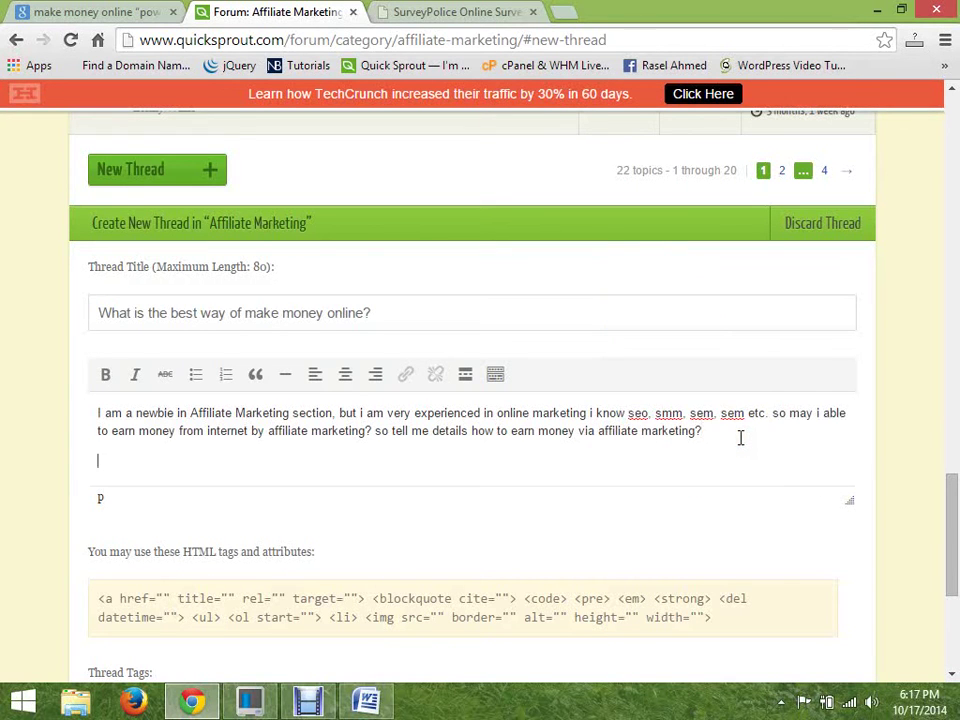
{"action": "key", "text": "Return"}
{"action": "key", "text": "Return"}
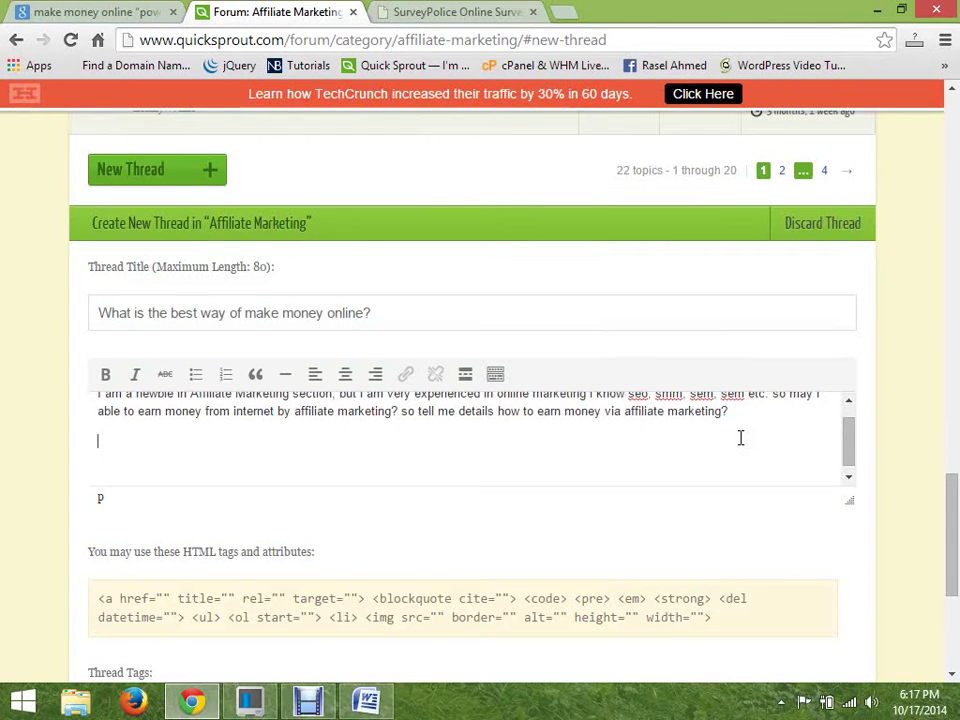
{"action": "left_click", "coordinate": [849, 413]}
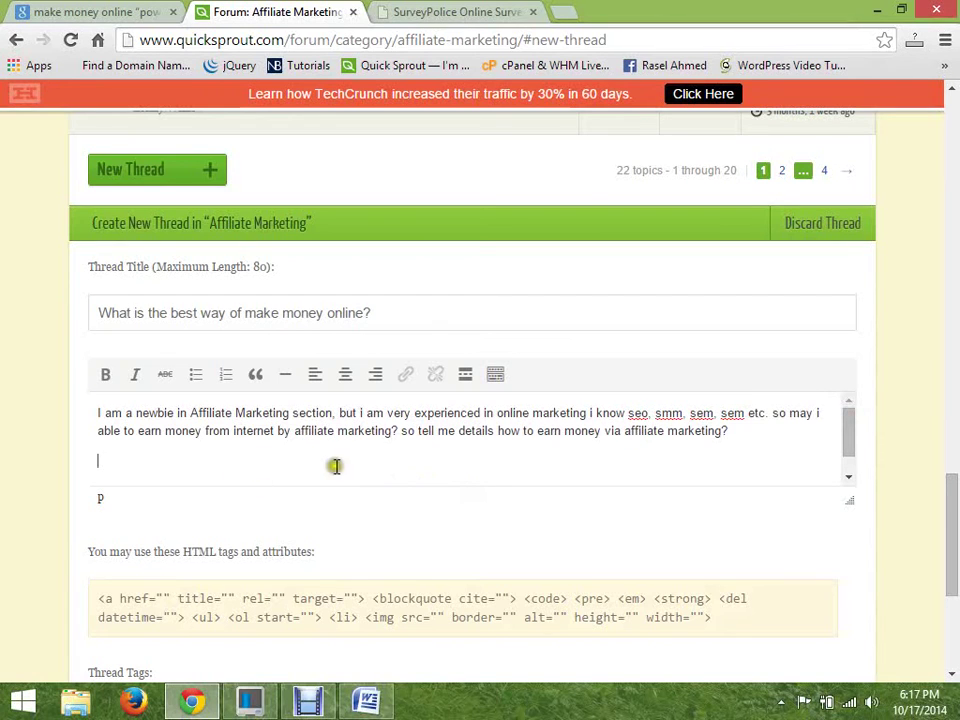
{"action": "left_click", "coordinate": [138, 431]}
{"action": "left_click_drag", "start_coordinate": [138, 431], "coordinate": [156, 430]}
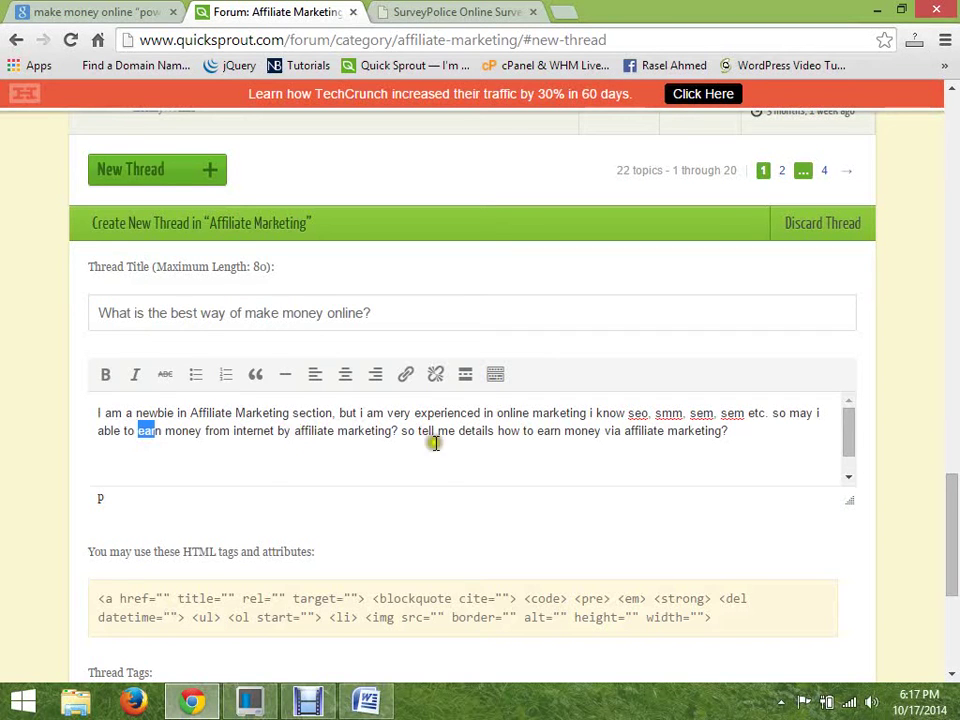
{"action": "left_click_drag", "start_coordinate": [537, 431], "coordinate": [724, 435]}
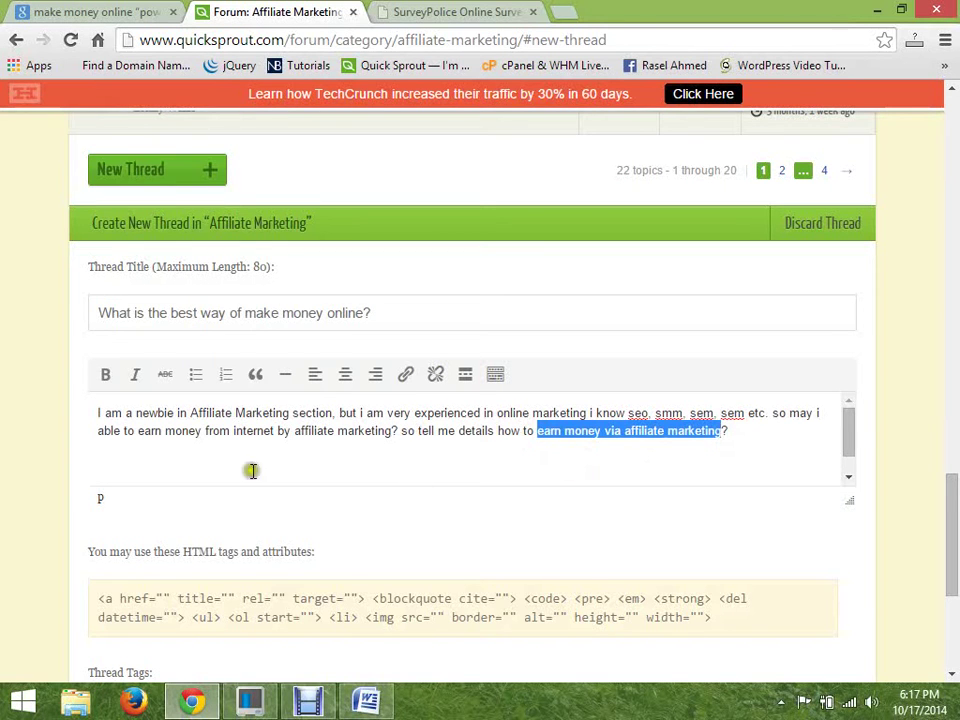
{"action": "left_click_drag", "start_coordinate": [138, 431], "coordinate": [280, 432]}
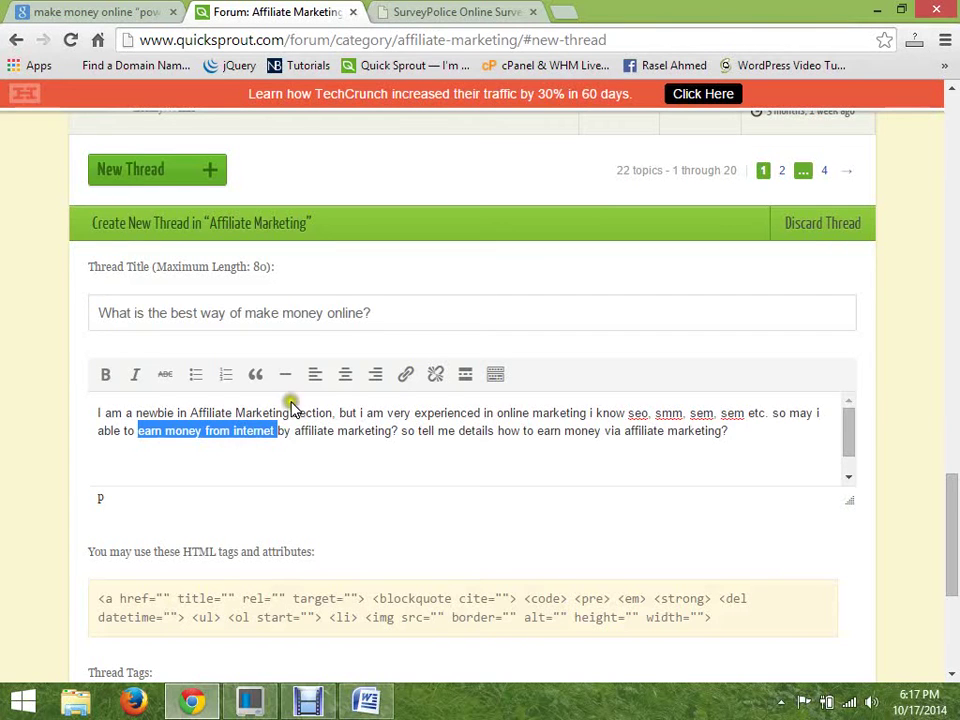
{"action": "left_click", "coordinate": [407, 385]}
{"action": "left_click", "coordinate": [424, 363]}
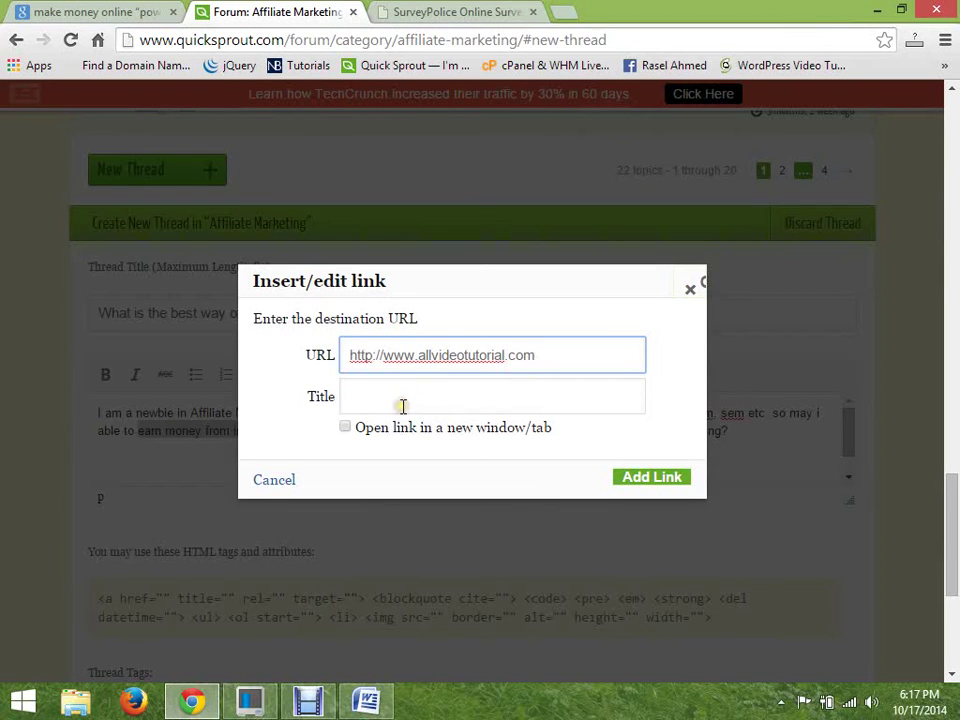
{"action": "left_click", "coordinate": [347, 428]}
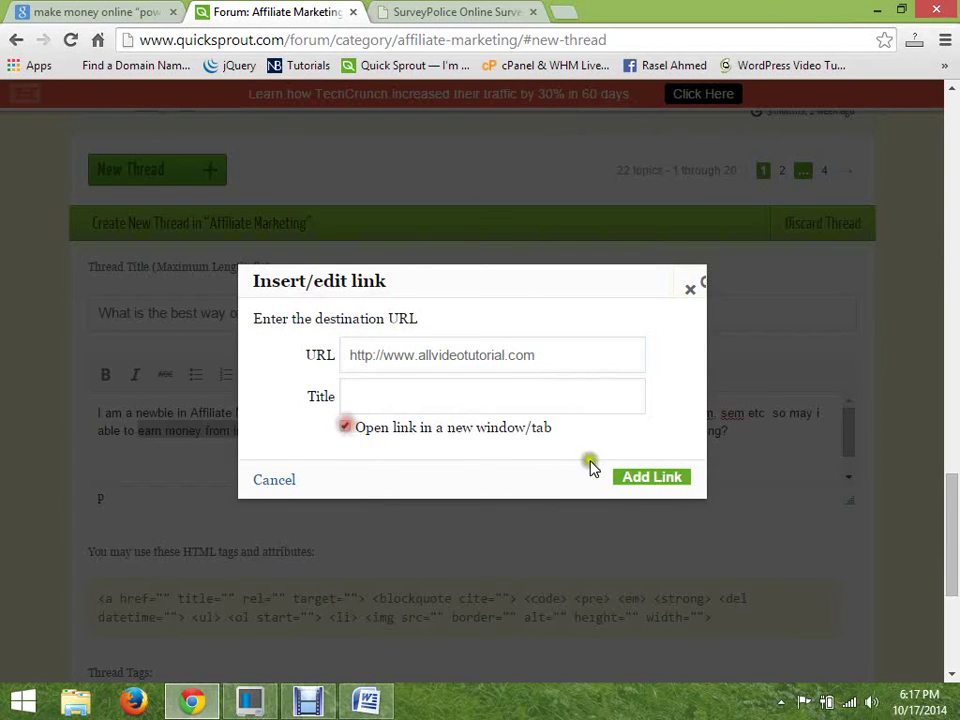
{"action": "left_click", "coordinate": [656, 480]}
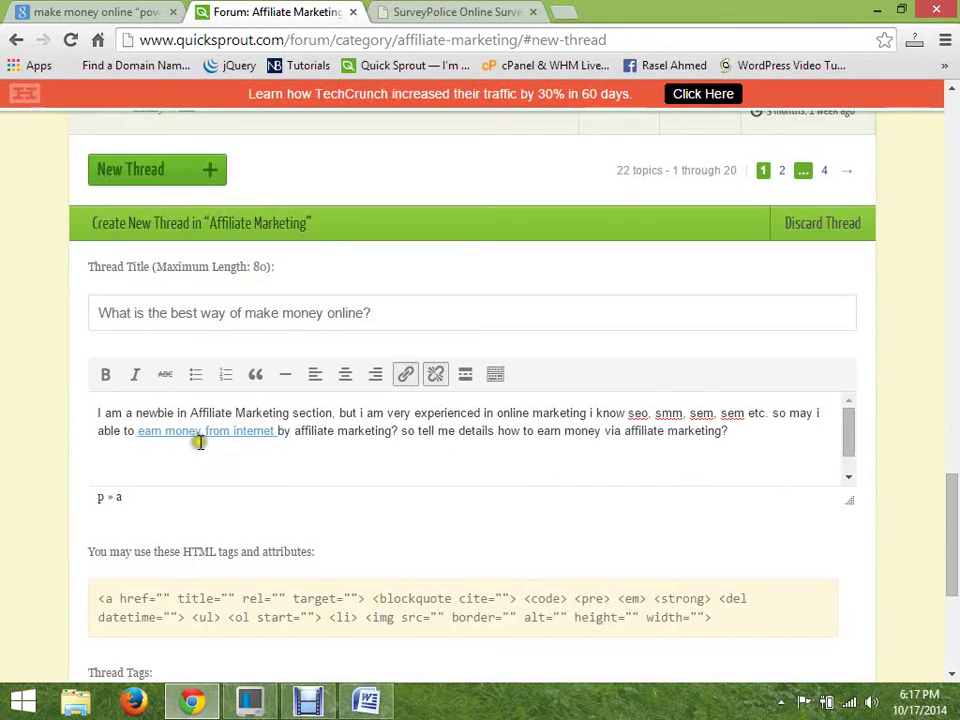
Remove the trailing space from the linked words and put an unlinked space before "by affiliate marketing"
{"action": "left_click", "coordinate": [318, 462]}
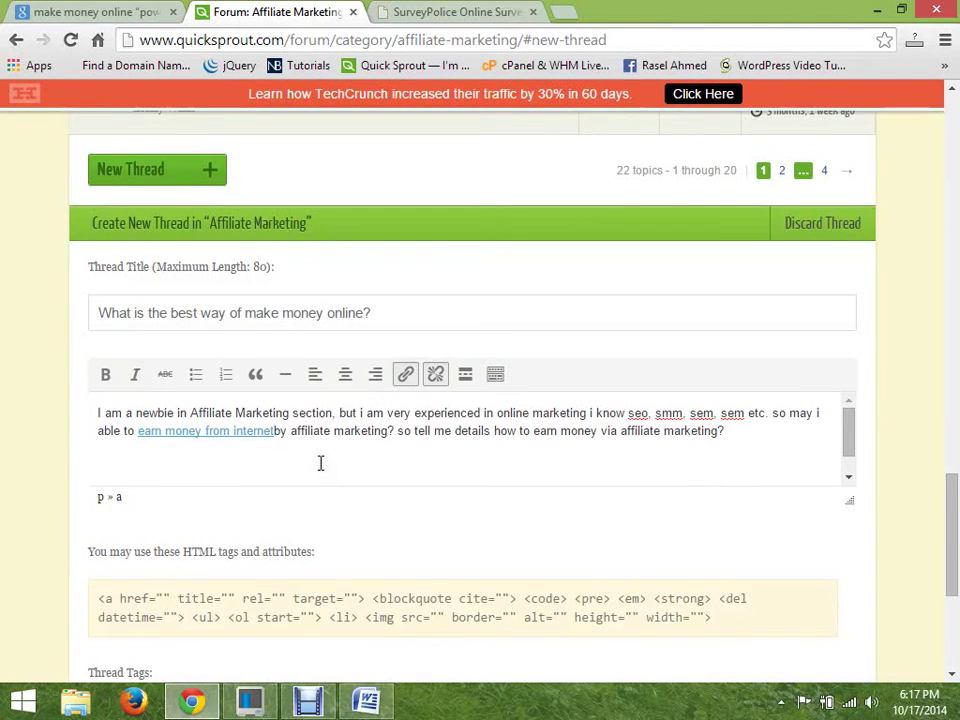
{"action": "left_click", "coordinate": [129, 476]}
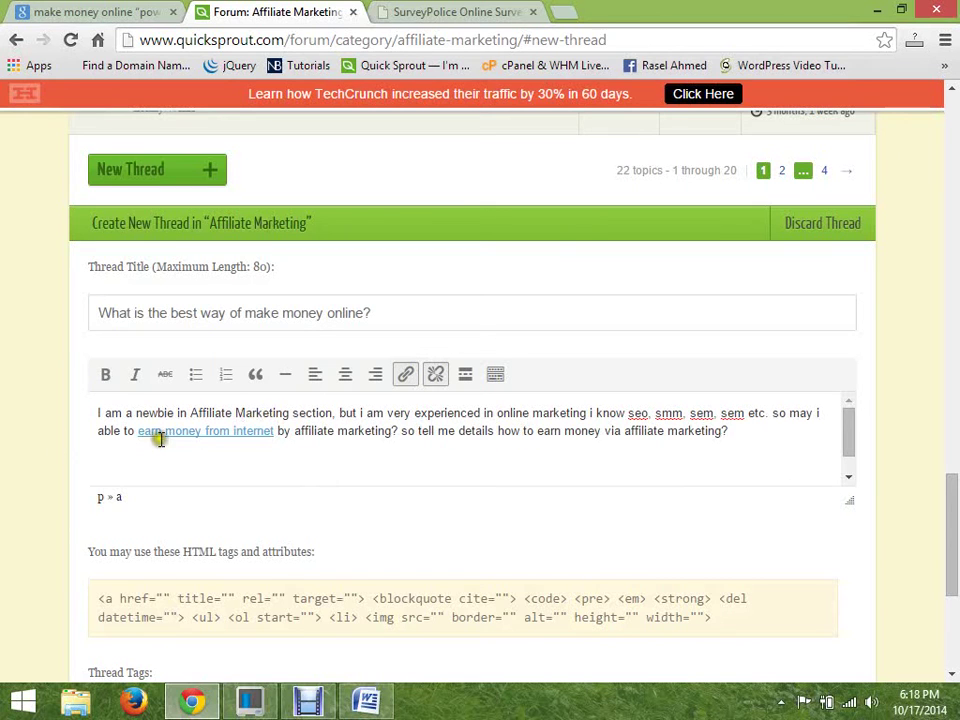
{"action": "left_click", "coordinate": [740, 450]}
Tag the thread with "make money online, online income, how to earn from internet" and submit it
{"action": "left_click_drag", "start_coordinate": [953, 498], "coordinate": [953, 533]}
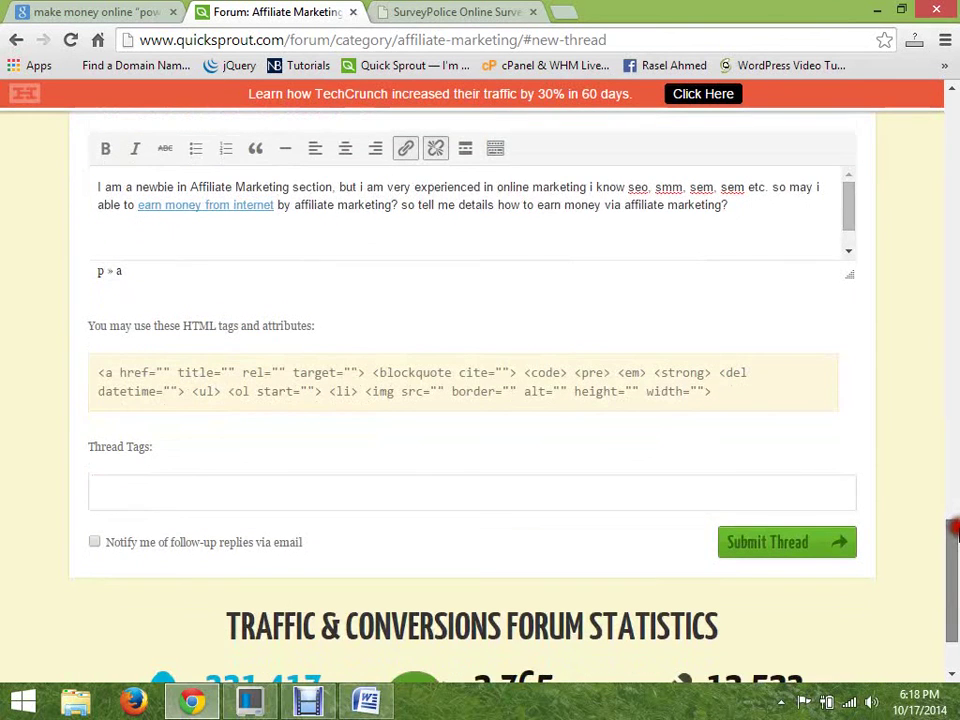
{"action": "left_click", "coordinate": [259, 497]}
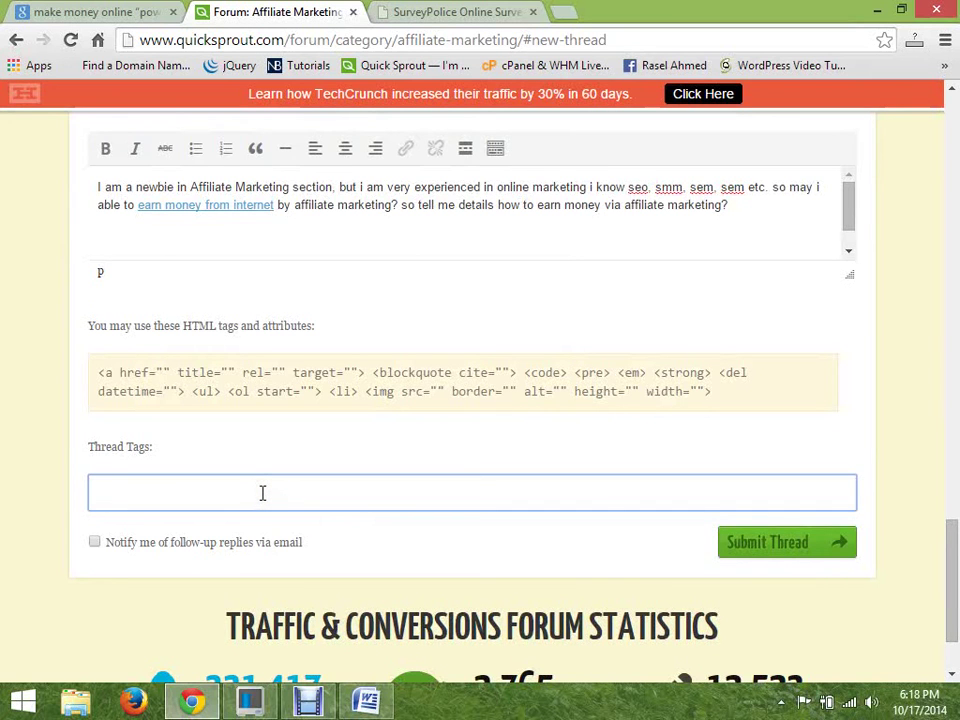
{"action": "type", "text": "make money on"}
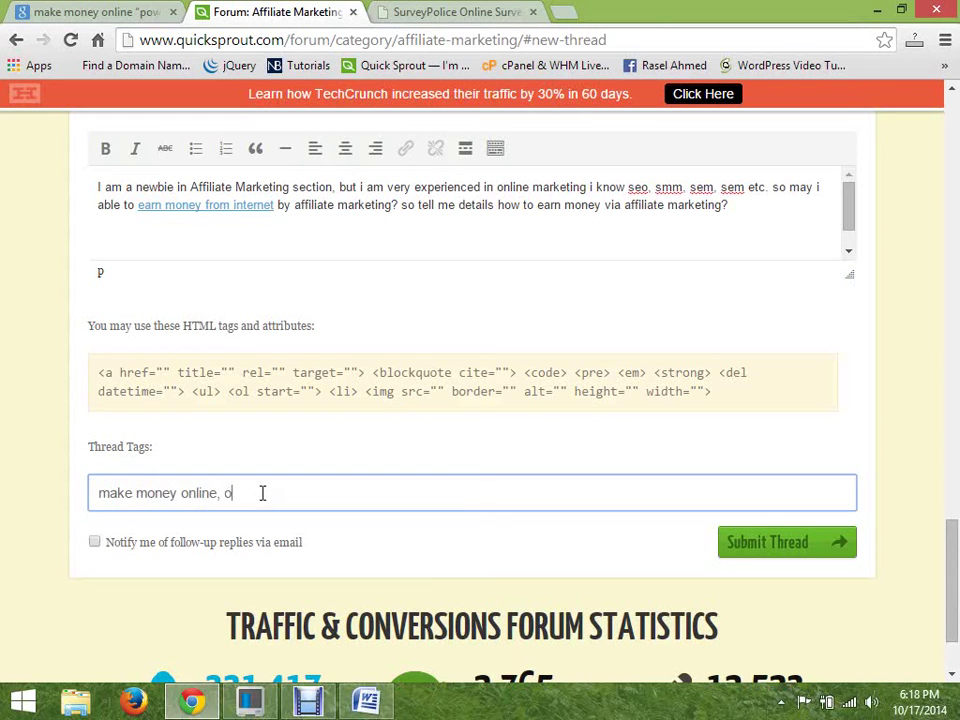
{"action": "type", "text": "lin"}
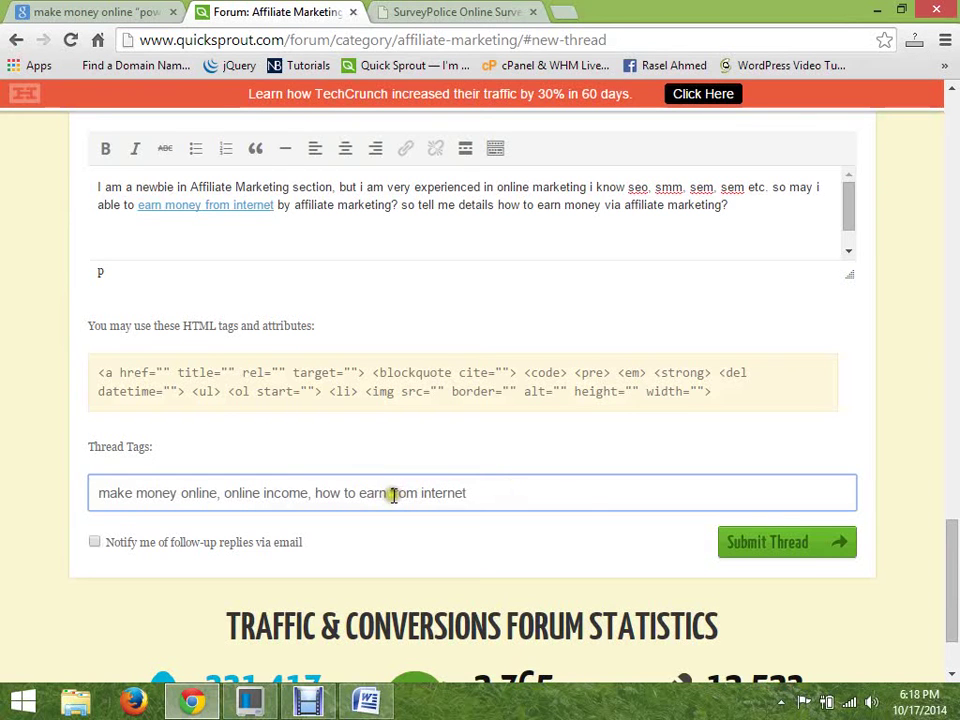
{"action": "scroll", "coordinate": [515, 518], "scroll_direction": "down", "scroll_amount": 2}
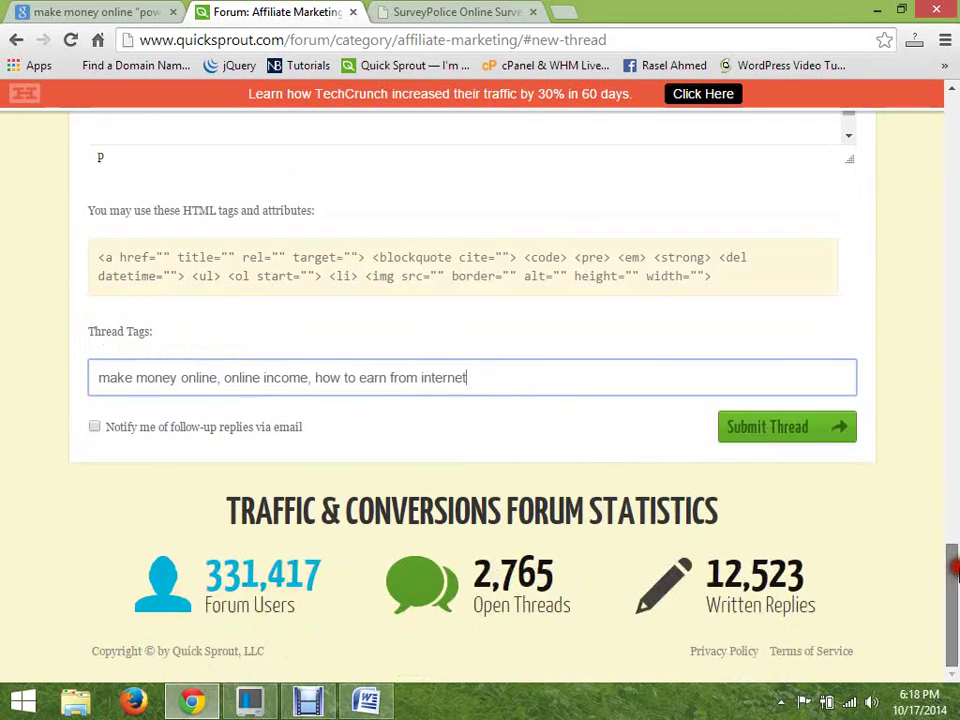
{"action": "left_click", "coordinate": [780, 427]}
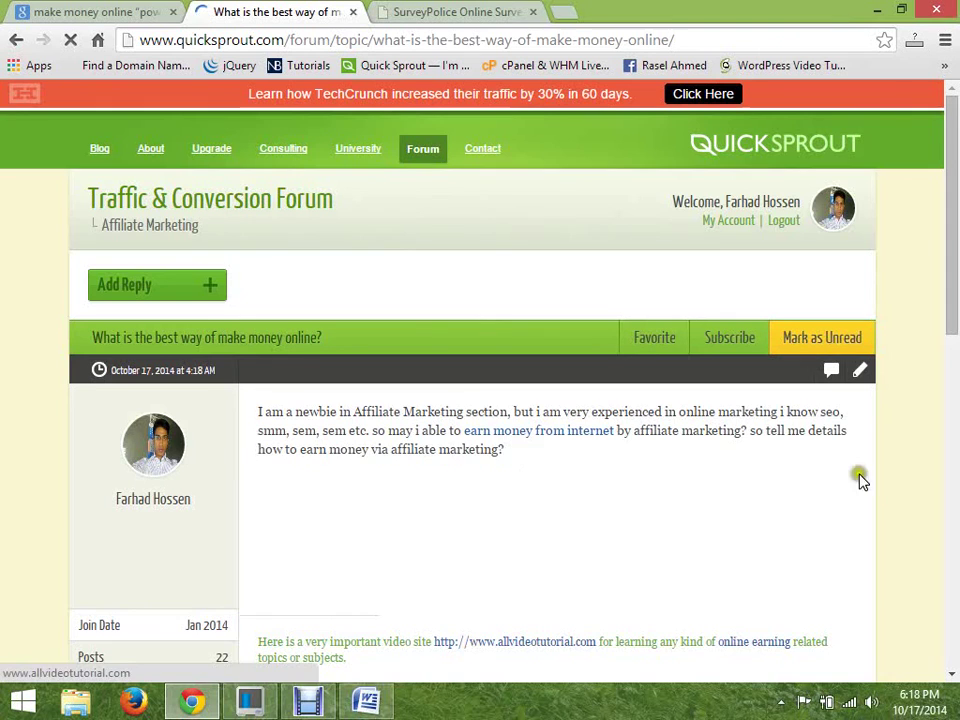
Examine the published thread's title, body link, signature links, tags and quick reply form
{"action": "left_click_drag", "start_coordinate": [955, 293], "coordinate": [955, 349]}
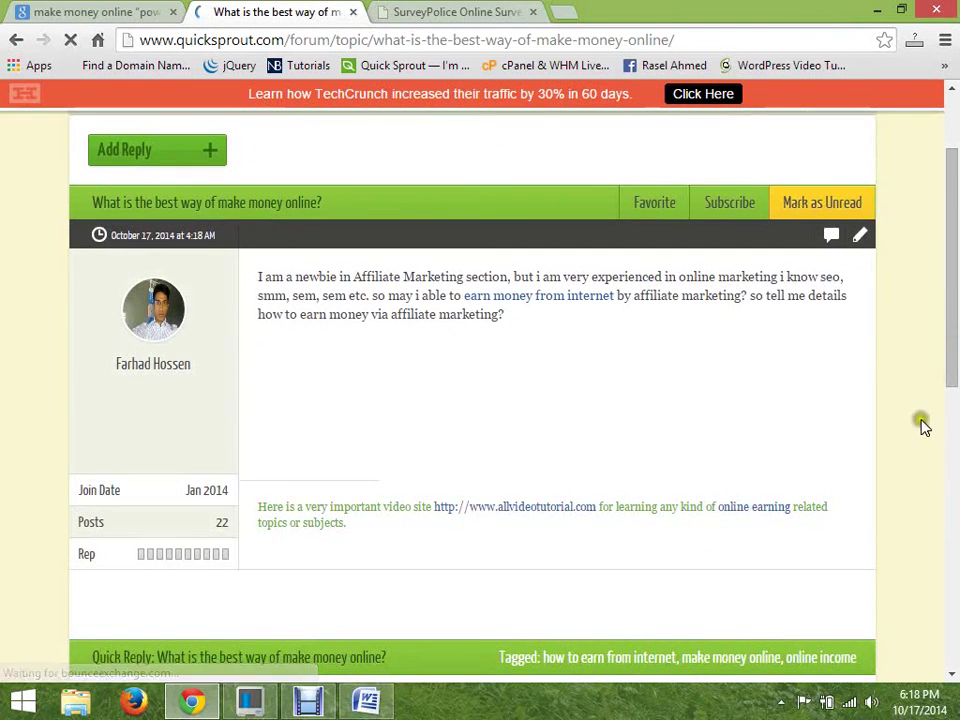
{"action": "left_click_drag", "start_coordinate": [259, 508], "coordinate": [371, 534]}
{"action": "left_click", "coordinate": [376, 539]}
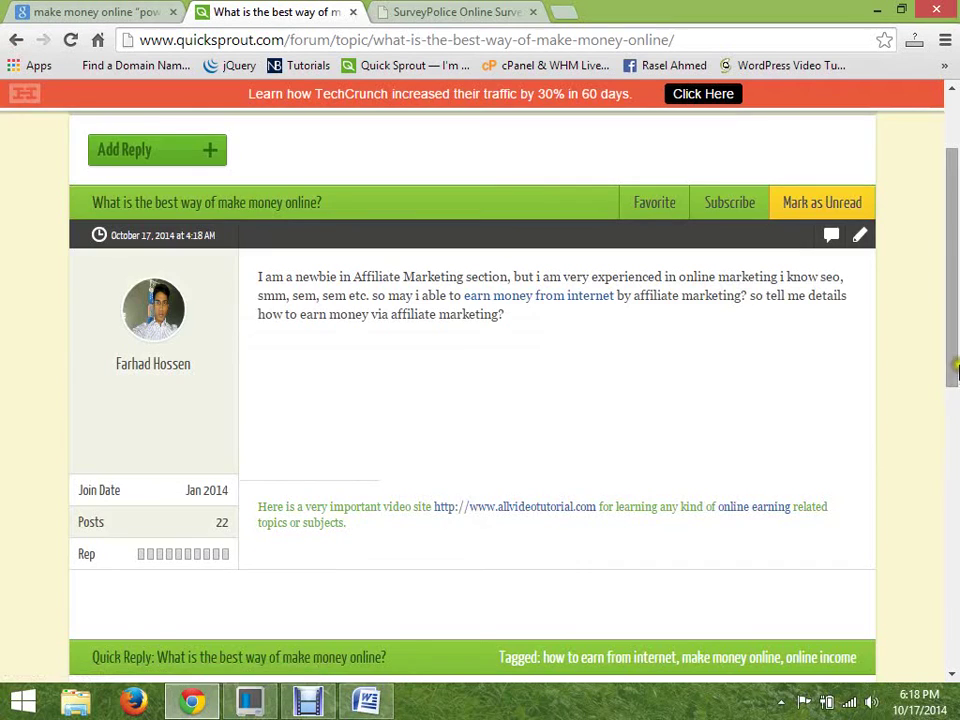
{"action": "scroll", "coordinate": [950, 300], "scroll_direction": "up", "scroll_amount": 2}
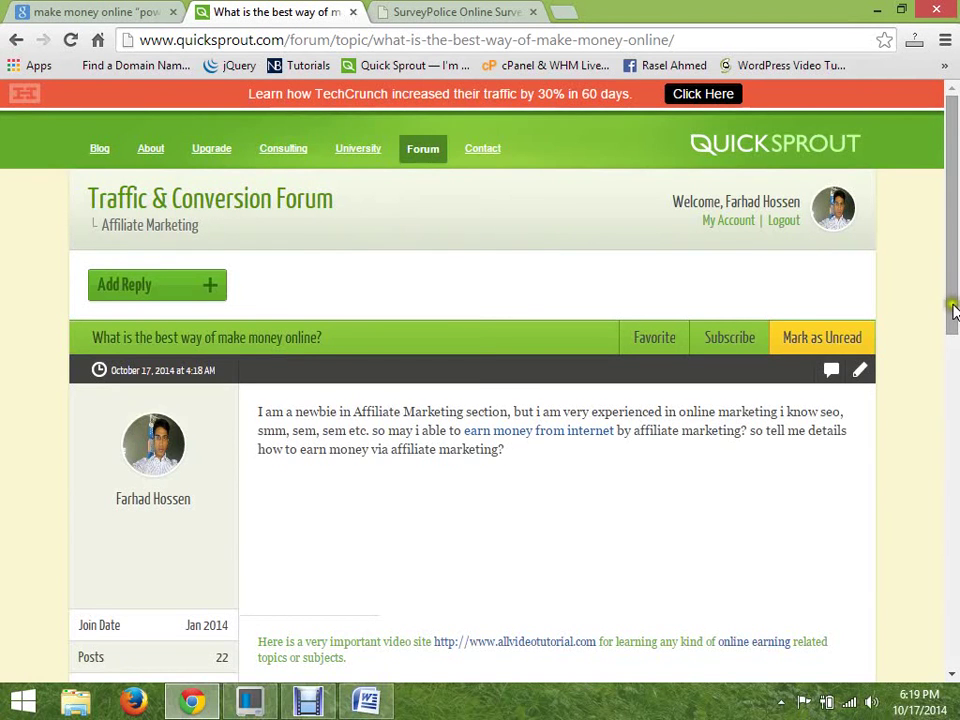
{"action": "scroll", "coordinate": [954, 311], "scroll_direction": "down", "scroll_amount": 3}
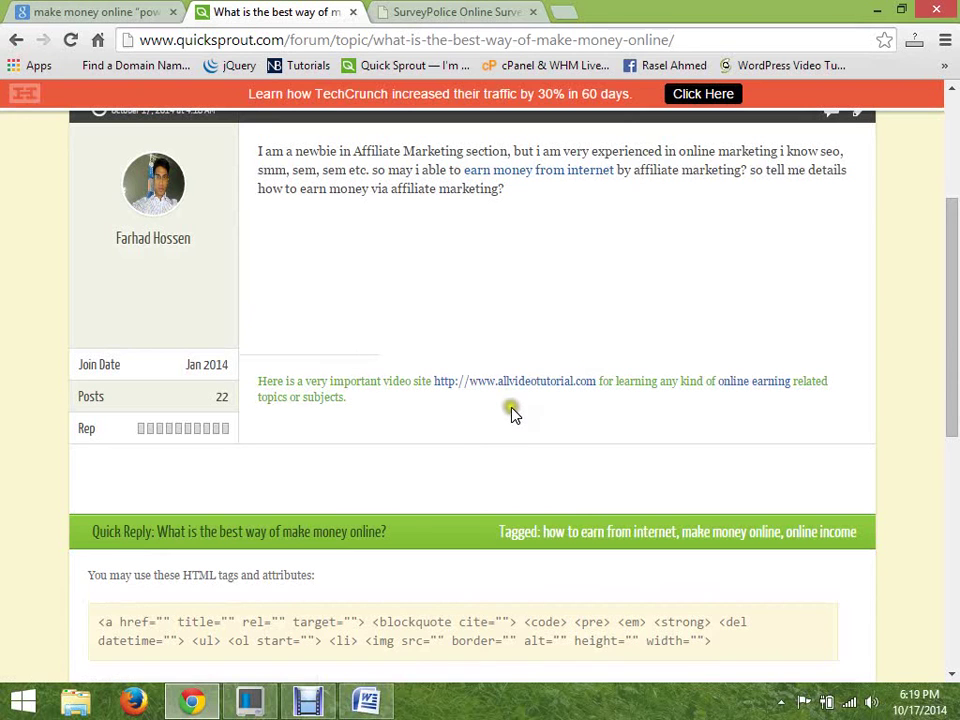
{"action": "left_click_drag", "start_coordinate": [955, 373], "coordinate": [953, 325]}
{"action": "left_click_drag", "start_coordinate": [92, 191], "coordinate": [339, 191]}
{"action": "left_click", "coordinate": [342, 198]}
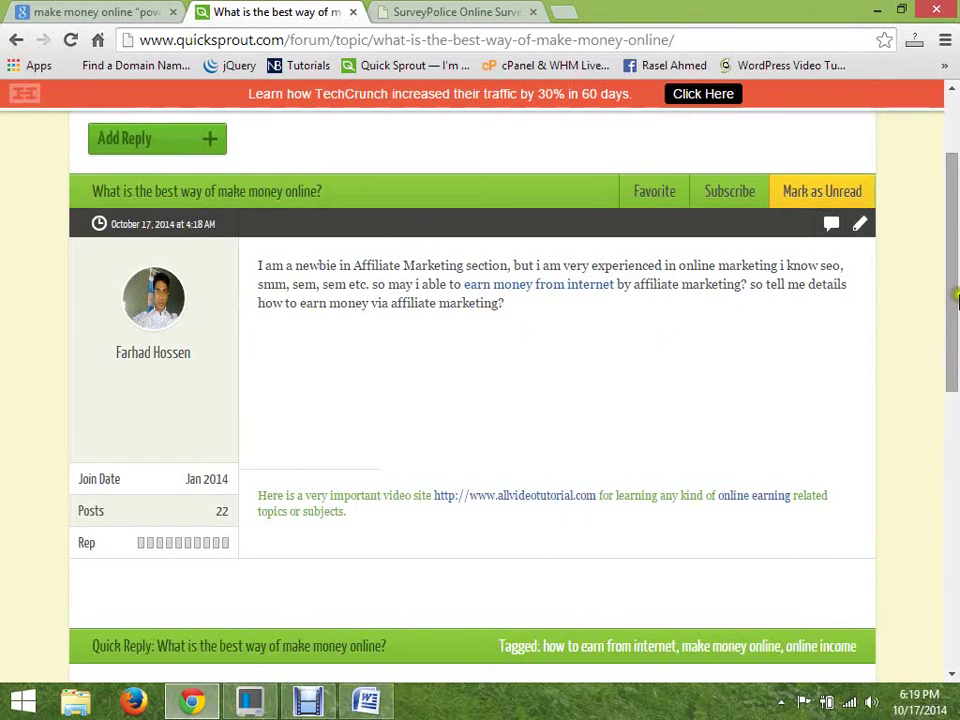
{"action": "scroll", "coordinate": [490, 316], "scroll_direction": "down", "scroll_amount": 5}
{"action": "left_click", "coordinate": [343, 442]}
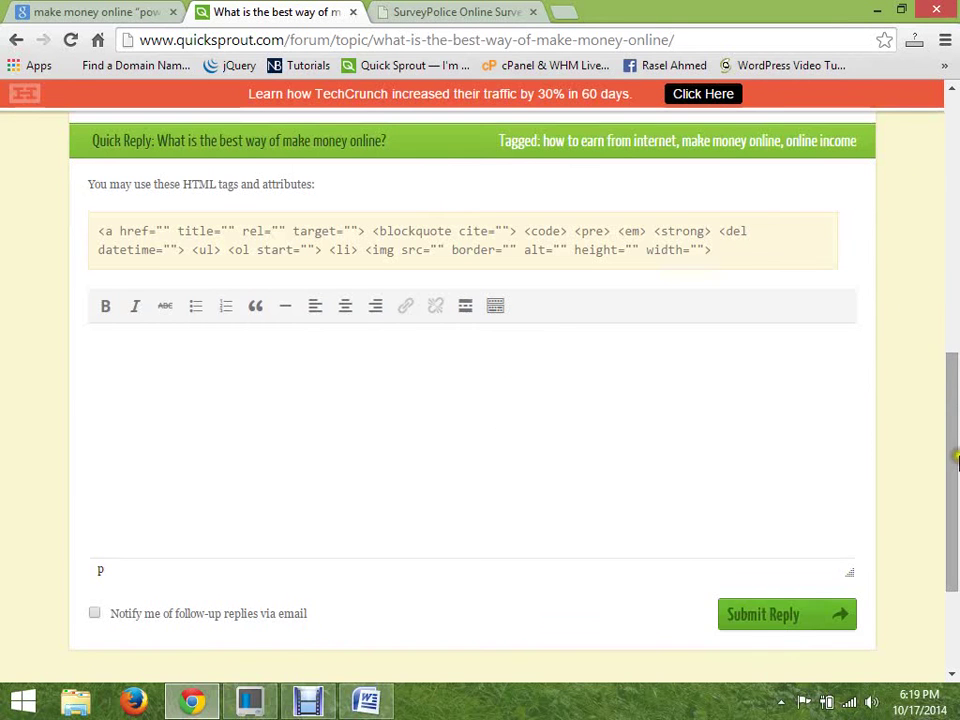
{"action": "left_click_drag", "start_coordinate": [955, 462], "coordinate": [955, 185]}
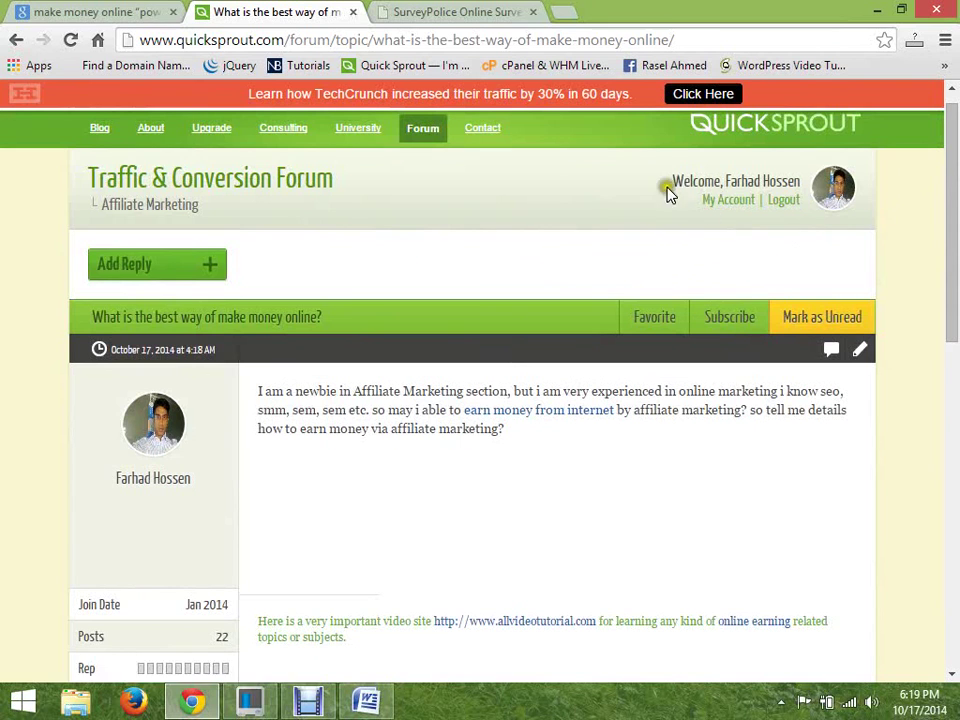
Open the forum account profile and review its basic information and About Me sections
{"action": "left_click", "coordinate": [731, 207]}
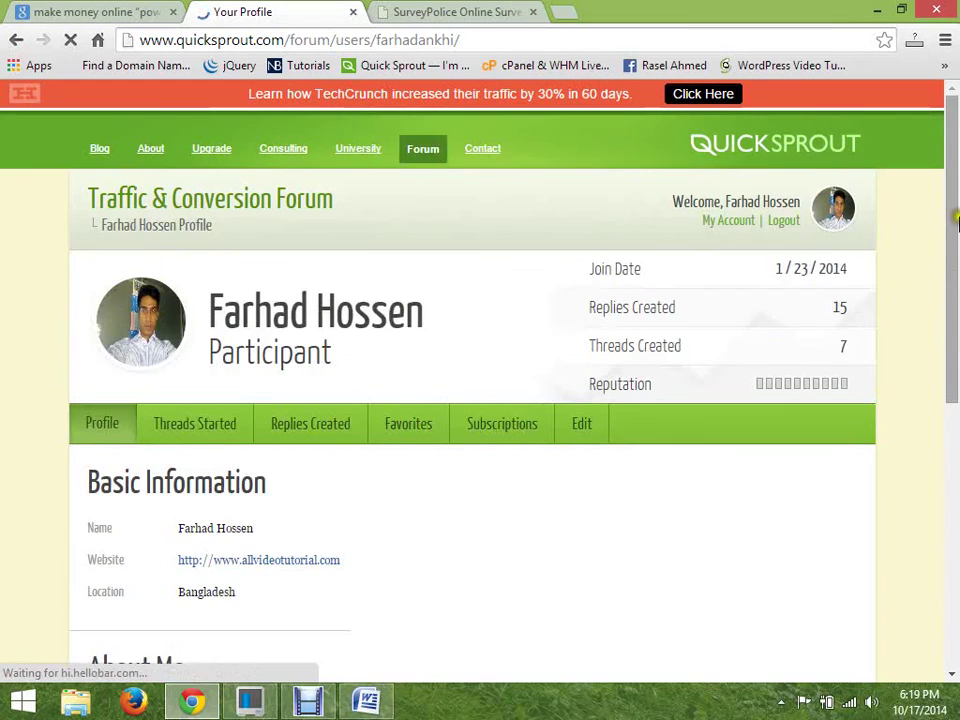
{"action": "left_click_drag", "start_coordinate": [955, 216], "coordinate": [956, 288]}
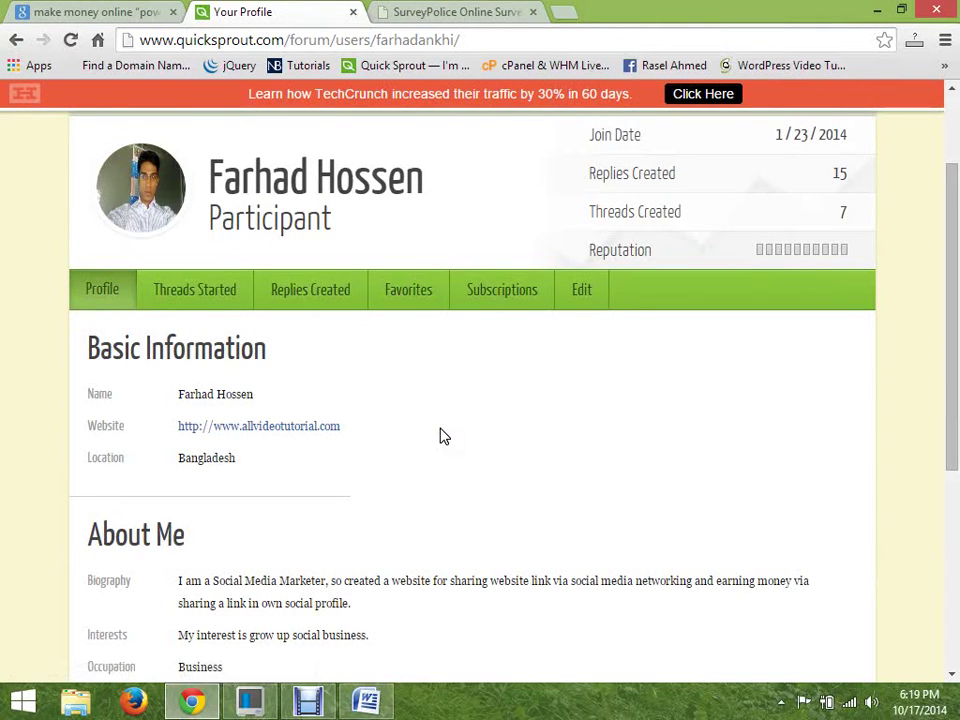
{"action": "left_click_drag", "start_coordinate": [955, 284], "coordinate": [955, 270]}
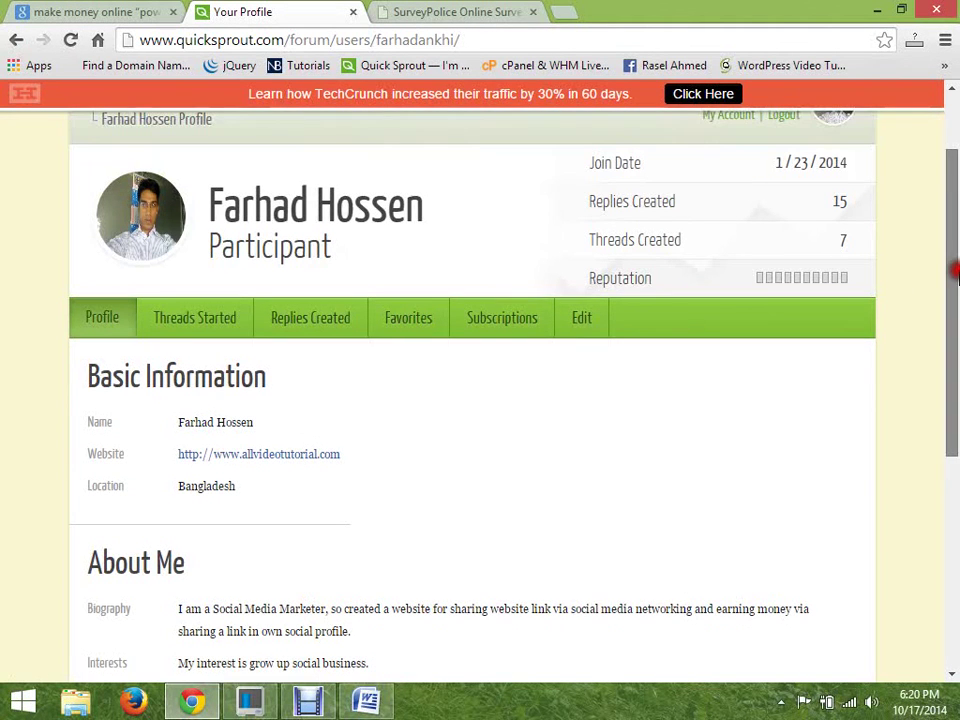
Open the profile for editing and examine the Name and General Info sections, including the Website field
{"action": "left_click", "coordinate": [586, 320]}
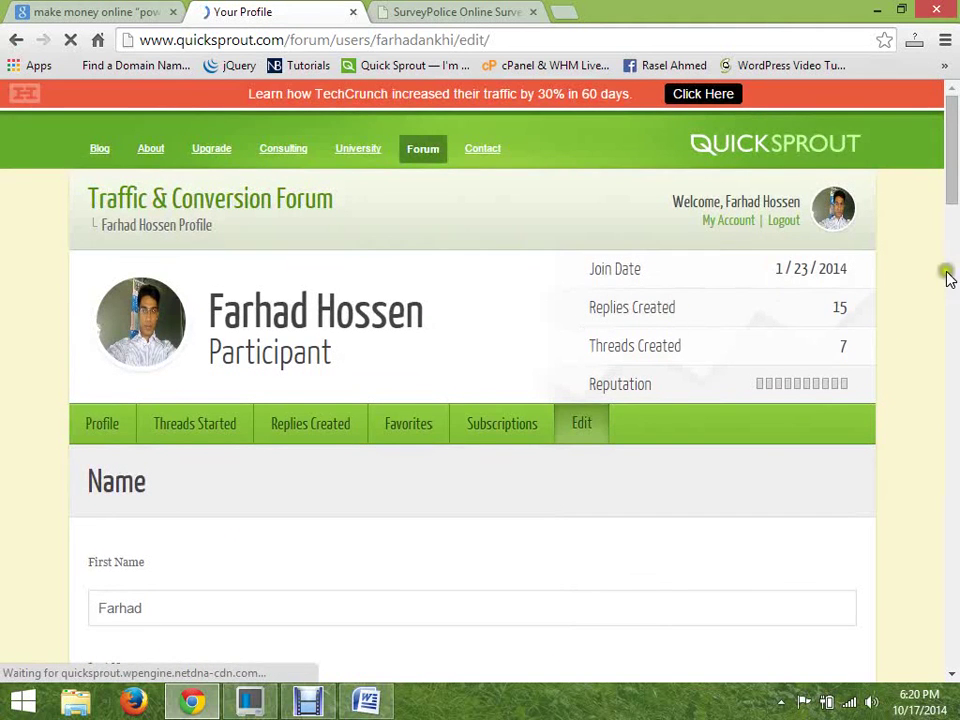
{"action": "left_click_drag", "start_coordinate": [950, 170], "coordinate": [955, 232]}
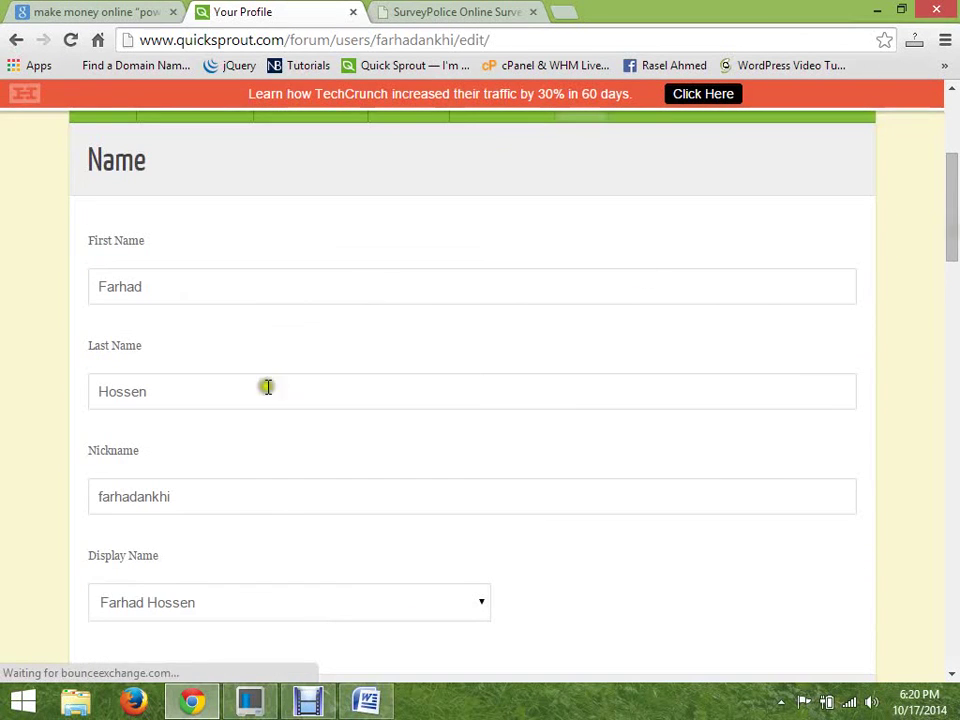
{"action": "left_click_drag", "start_coordinate": [951, 165], "coordinate": [954, 329]}
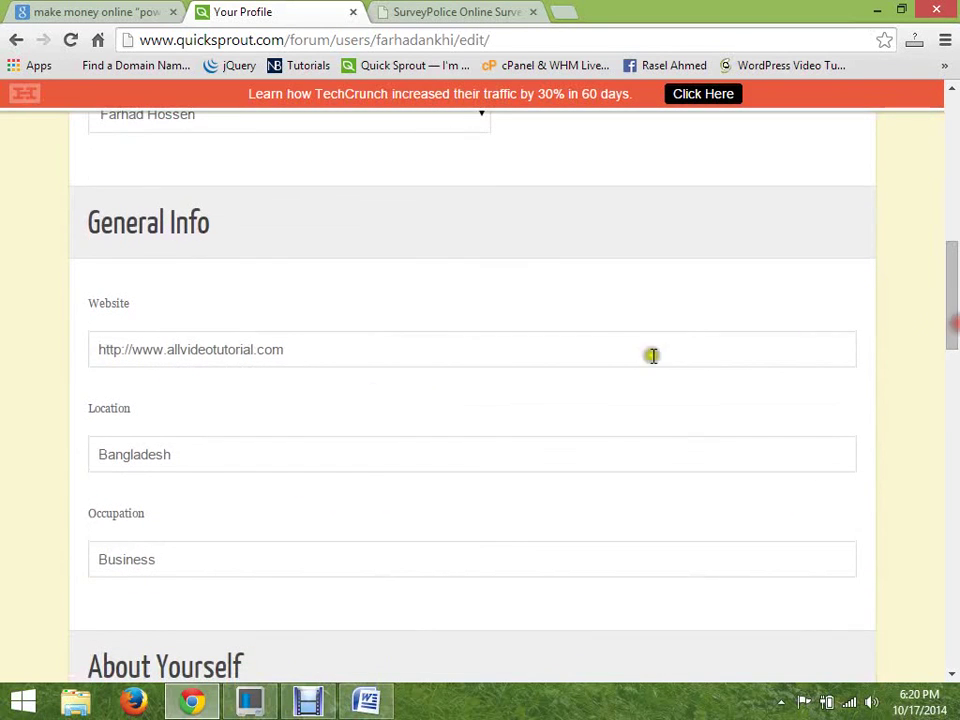
{"action": "left_click", "coordinate": [361, 358]}
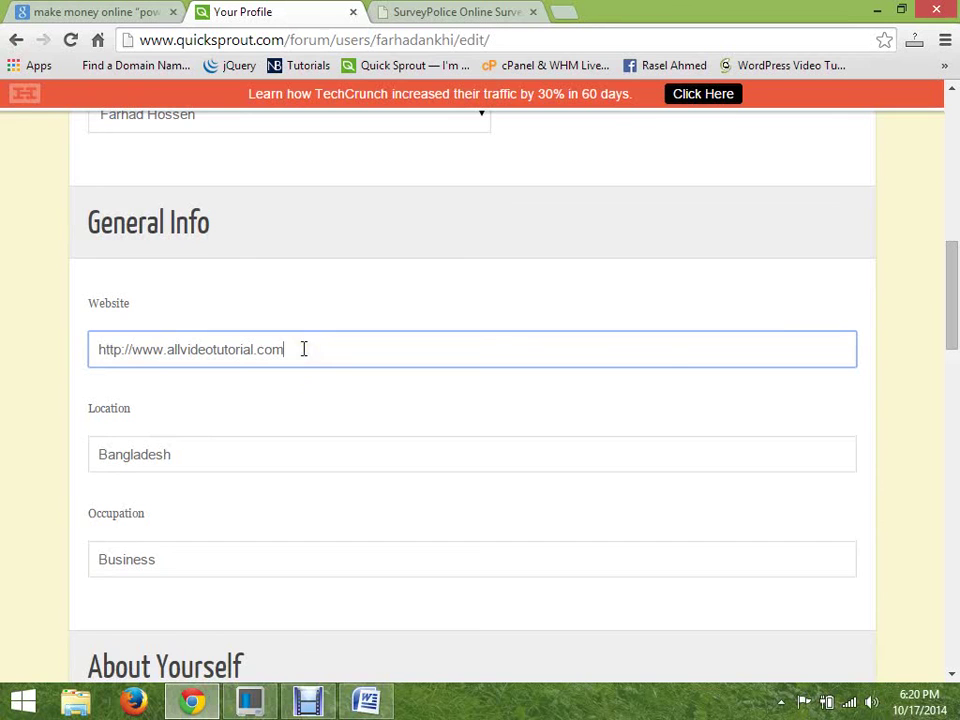
Examine the Signature field's text and the HTML anchor that links "online earning" to the website
{"action": "left_click_drag", "start_coordinate": [951, 306], "coordinate": [955, 452]}
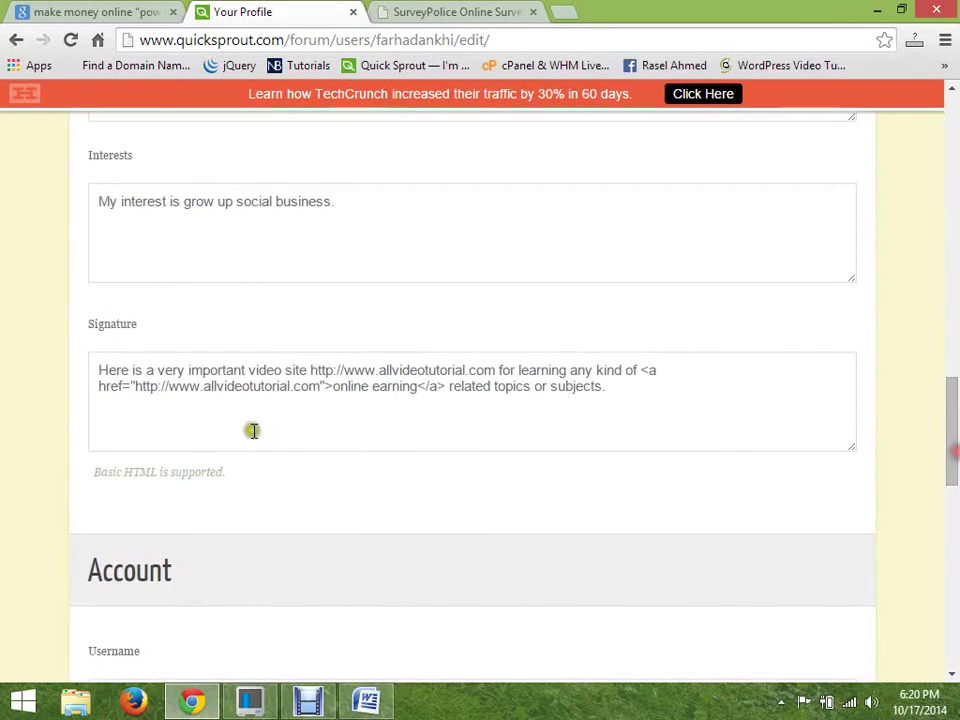
{"action": "left_click", "coordinate": [108, 330]}
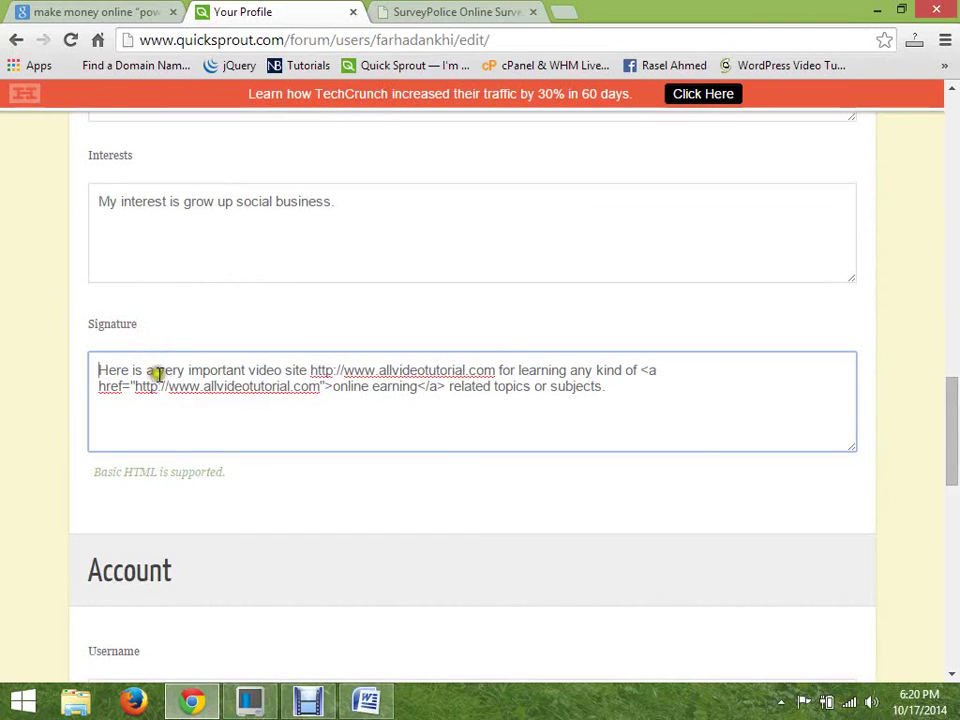
{"action": "mouse_move", "coordinate": [99, 366]}
{"action": "left_mouse_down"}
{"action": "mouse_move", "coordinate": [324, 380]}
{"action": "mouse_move", "coordinate": [641, 371]}
{"action": "mouse_move", "coordinate": [654, 396]}
{"action": "left_mouse_up"}
{"action": "left_click", "coordinate": [654, 396]}
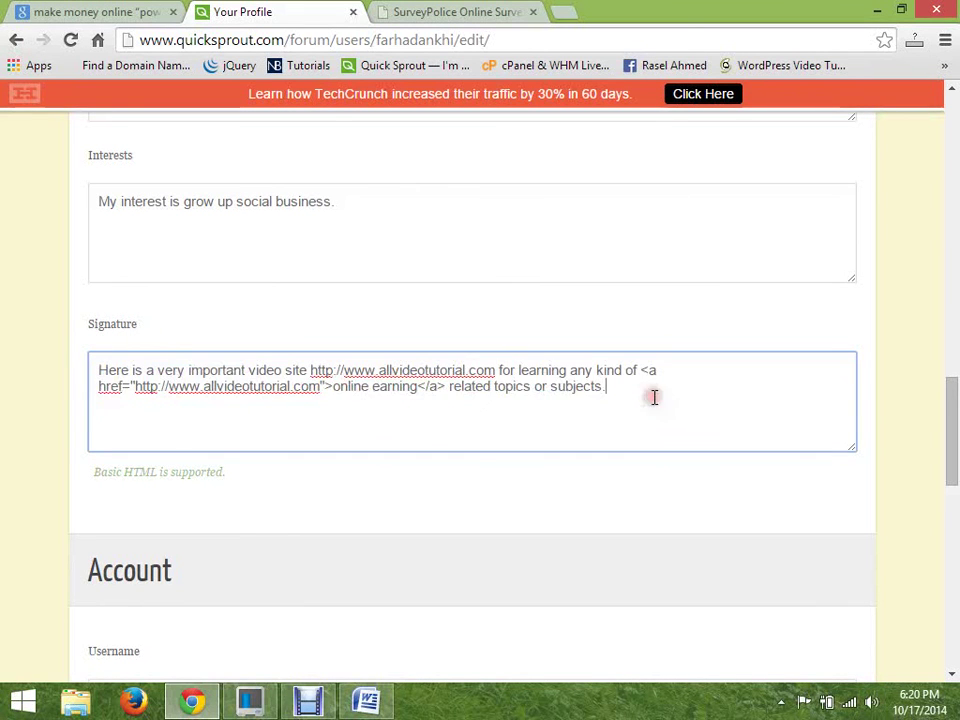
{"action": "left_click_drag", "start_coordinate": [129, 387], "coordinate": [242, 372]}
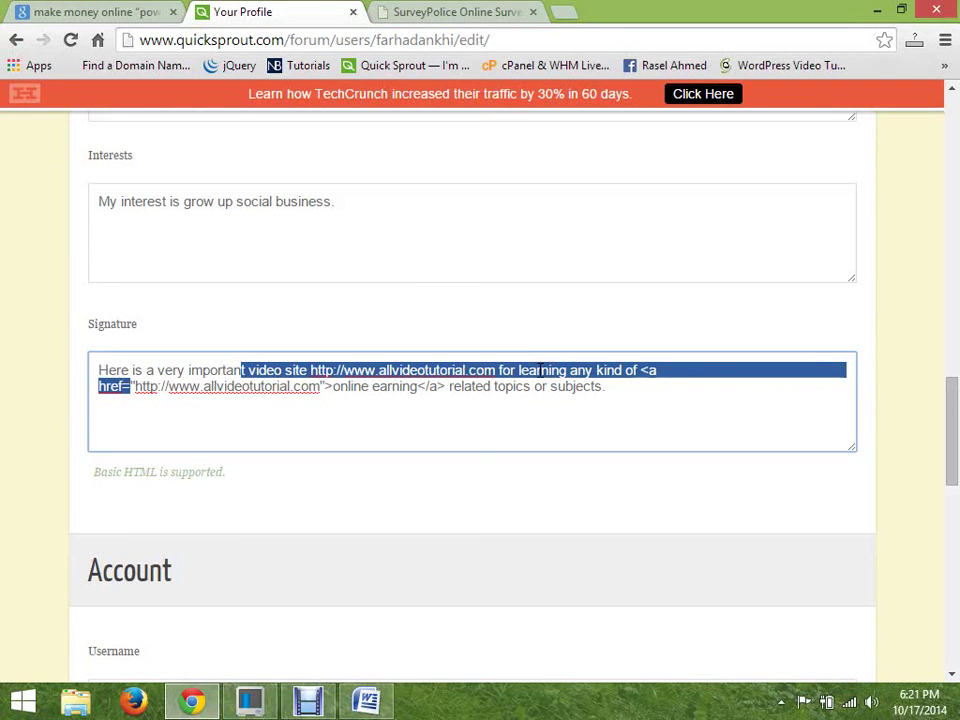
{"action": "left_click", "coordinate": [261, 431]}
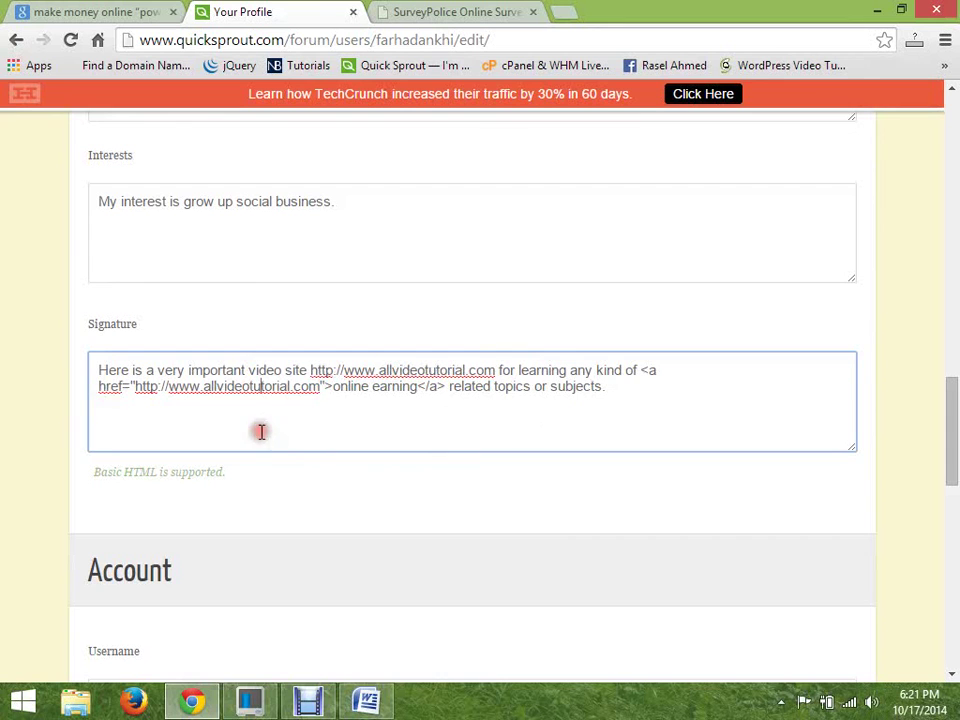
{"action": "left_click", "coordinate": [292, 390]}
{"action": "mouse_move", "coordinate": [108, 386]}
{"action": "left_mouse_down"}
{"action": "mouse_move", "coordinate": [116, 378]}
{"action": "mouse_move", "coordinate": [292, 402]}
{"action": "left_mouse_up"}
{"action": "left_click", "coordinate": [292, 402]}
{"action": "mouse_move", "coordinate": [934, 386]}
{"action": "left_mouse_down"}
{"action": "mouse_move", "coordinate": [951, 386]}
{"action": "mouse_move", "coordinate": [951, 321]}
{"action": "left_mouse_up"}
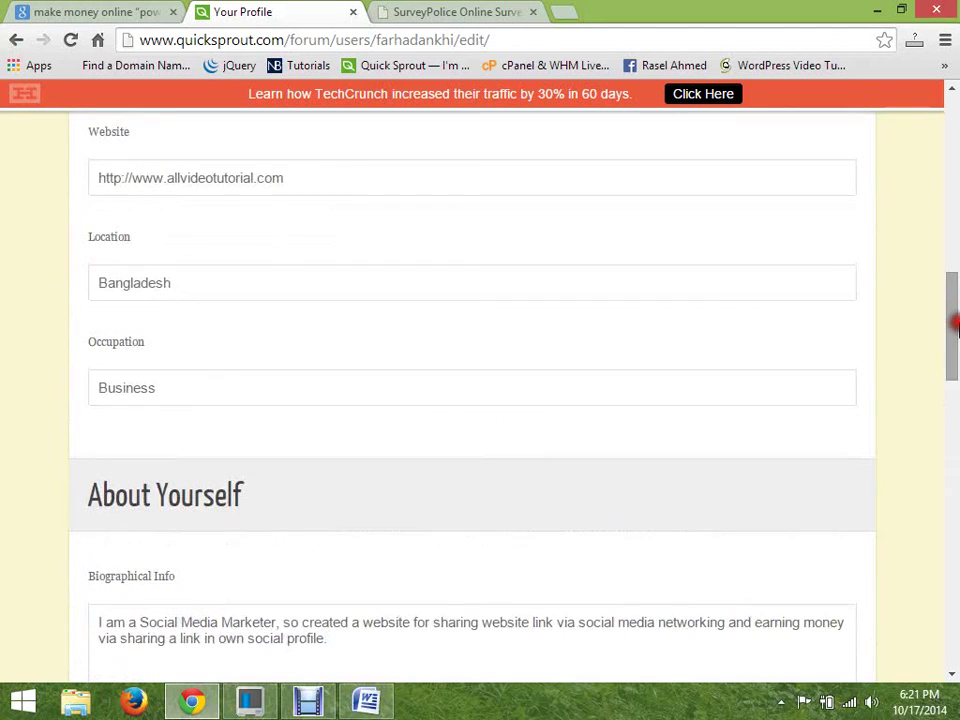
{"action": "left_click", "coordinate": [11, 489]}
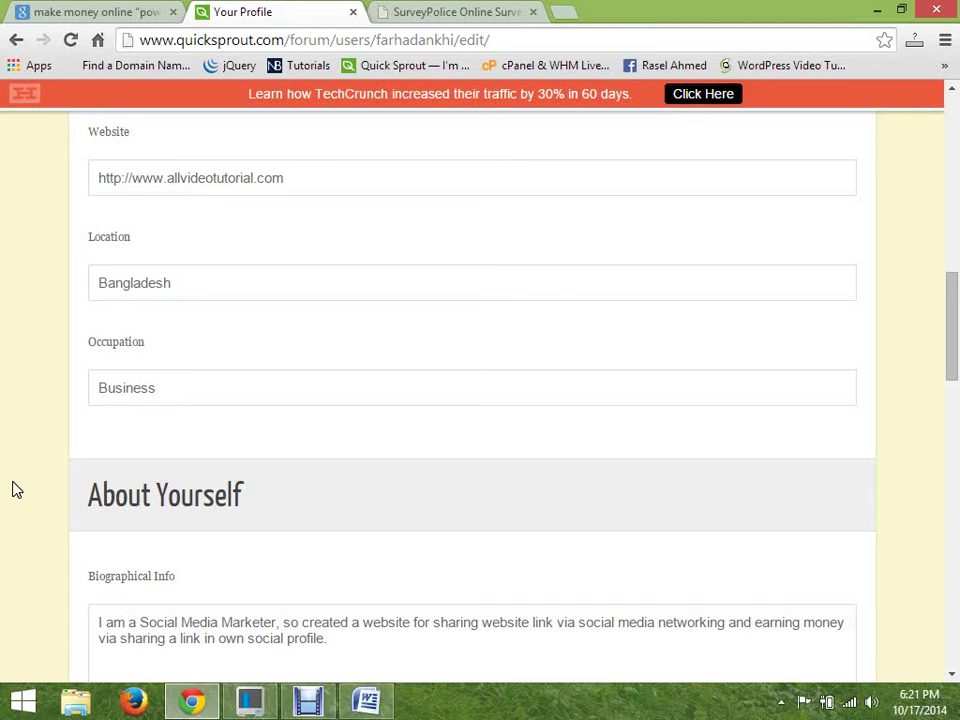
{"action": "left_click", "coordinate": [141, 452]}
{"action": "mouse_move", "coordinate": [951, 317]}
{"action": "left_mouse_down"}
{"action": "mouse_move", "coordinate": [955, 585]}
{"action": "mouse_move", "coordinate": [955, 152]}
{"action": "left_mouse_up"}
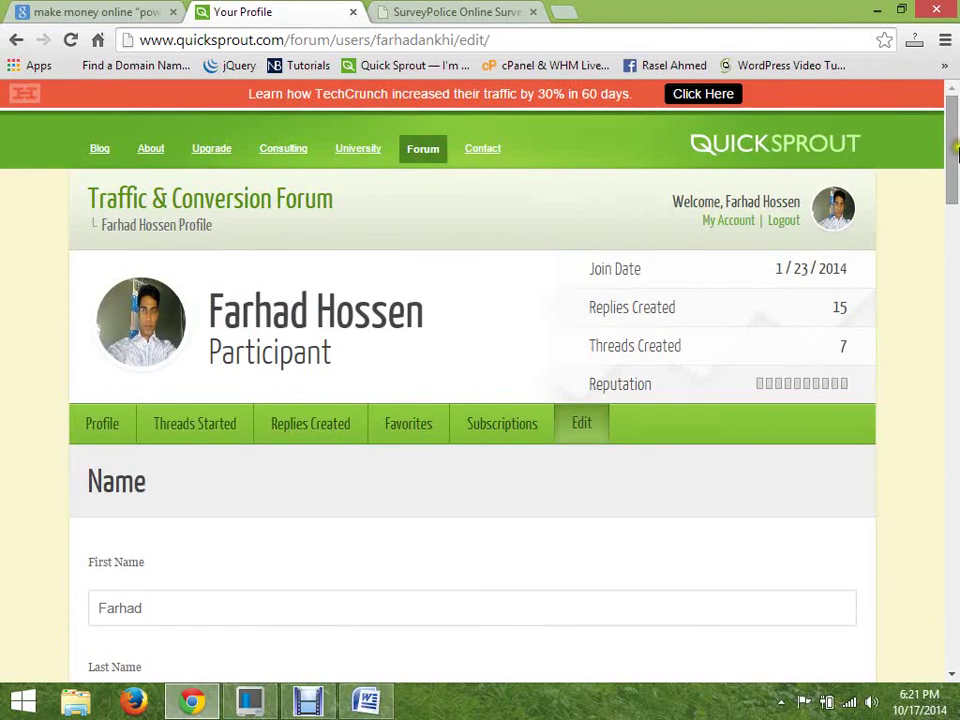